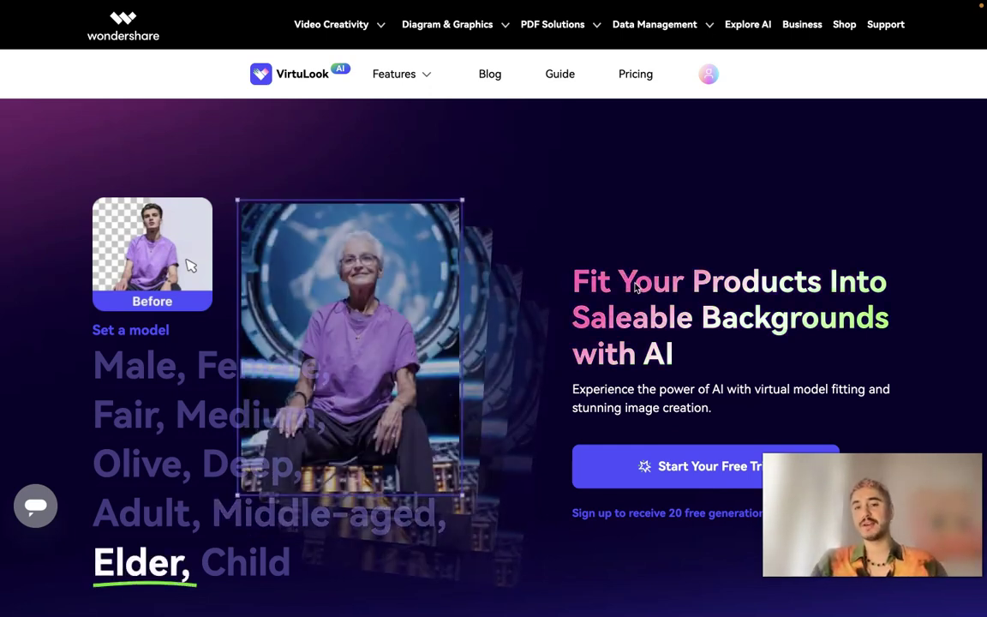
# Examine the landing page's headline banner with the model options, the free trial offer and the key benefit figures.
pyautogui.scroll(-1, 635, 288)
pyautogui.scroll(-1, 685, 270)
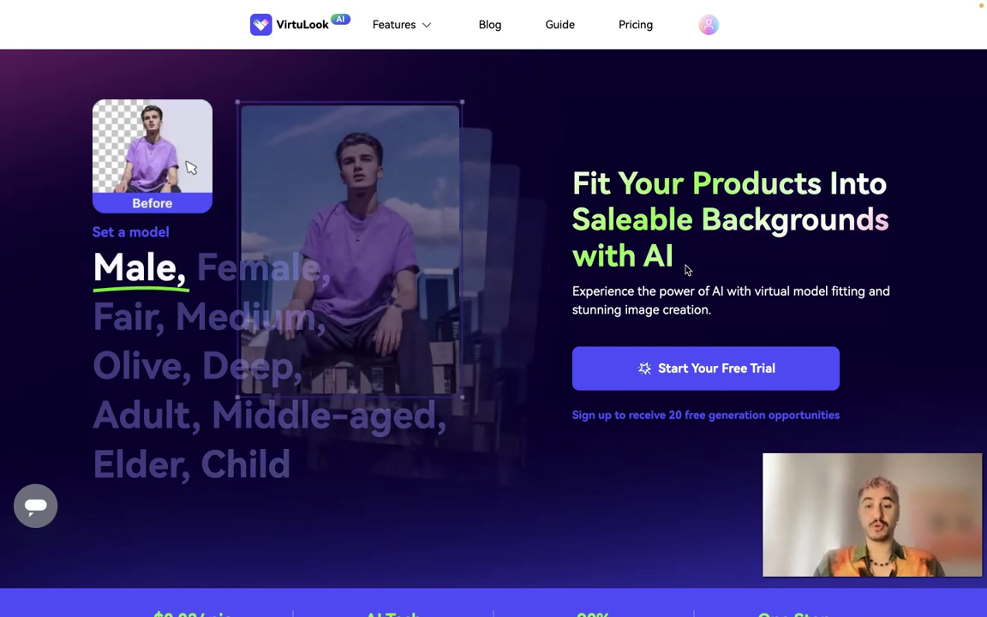
pyautogui.scroll(1, 686, 270)
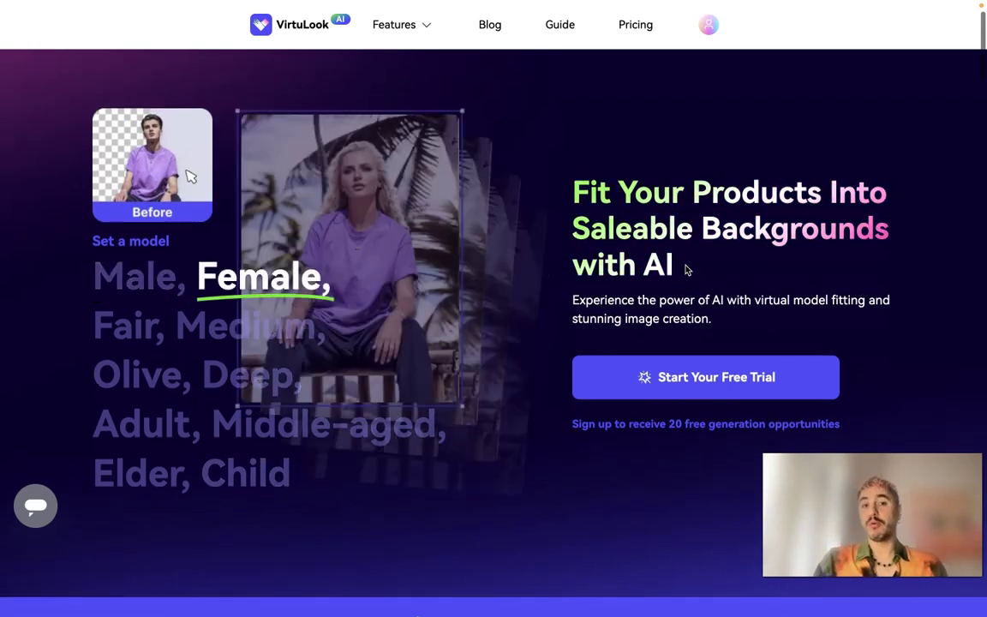
pyautogui.scroll(-1, 686, 270)
pyautogui.scroll(-3, 685, 270)
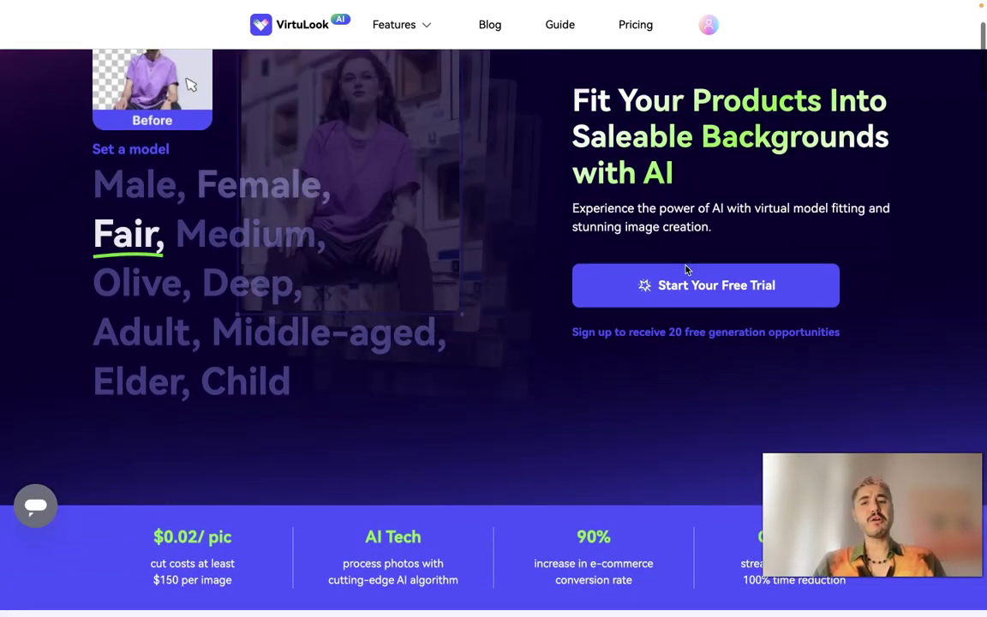
pyautogui.scroll(-2, 686, 270)
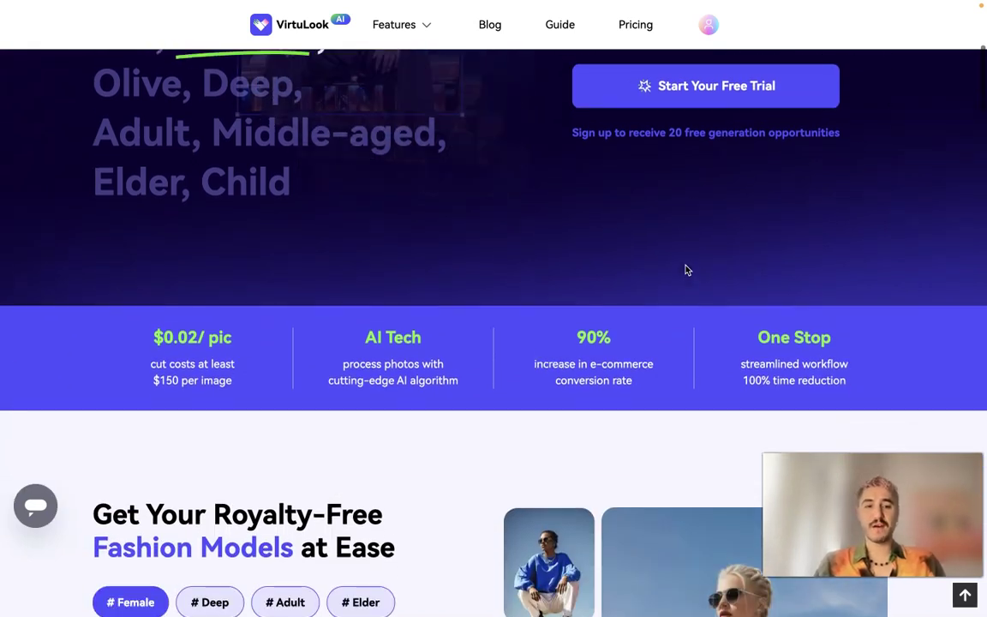
pyautogui.scroll(-2, 685, 270)
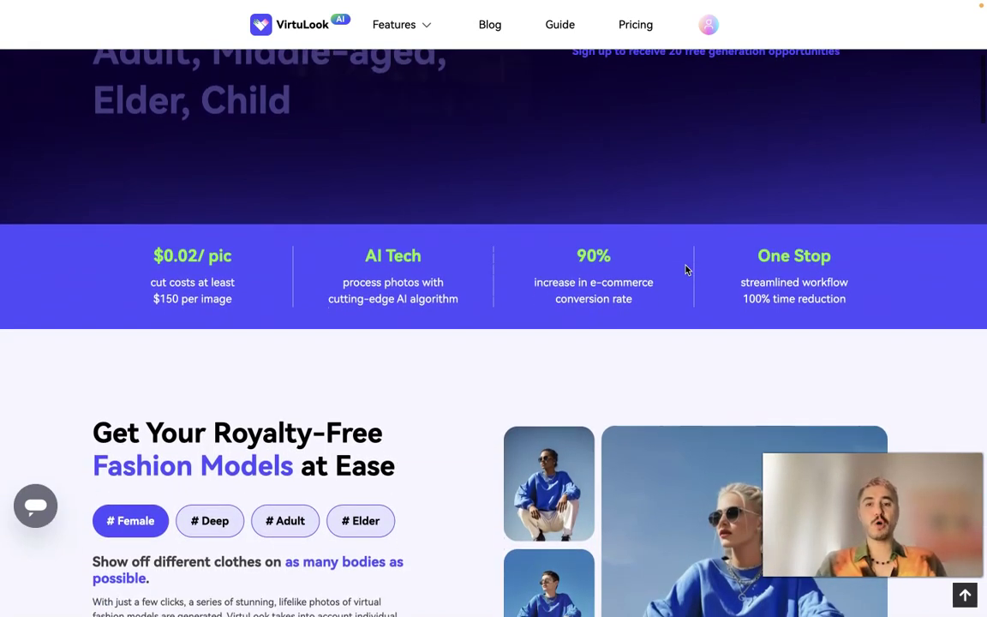
pyautogui.scroll(-1, 685, 270)
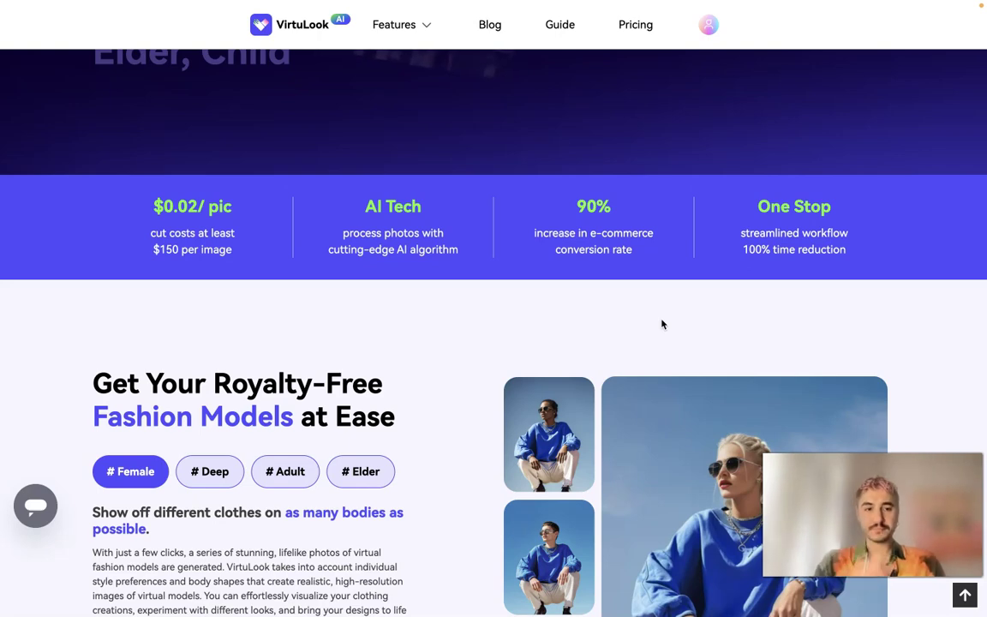
# Look over the landing page's product galleries and FAQ, and browse the examples of photos generated only from text.
pyautogui.scroll(-10, 662, 324)
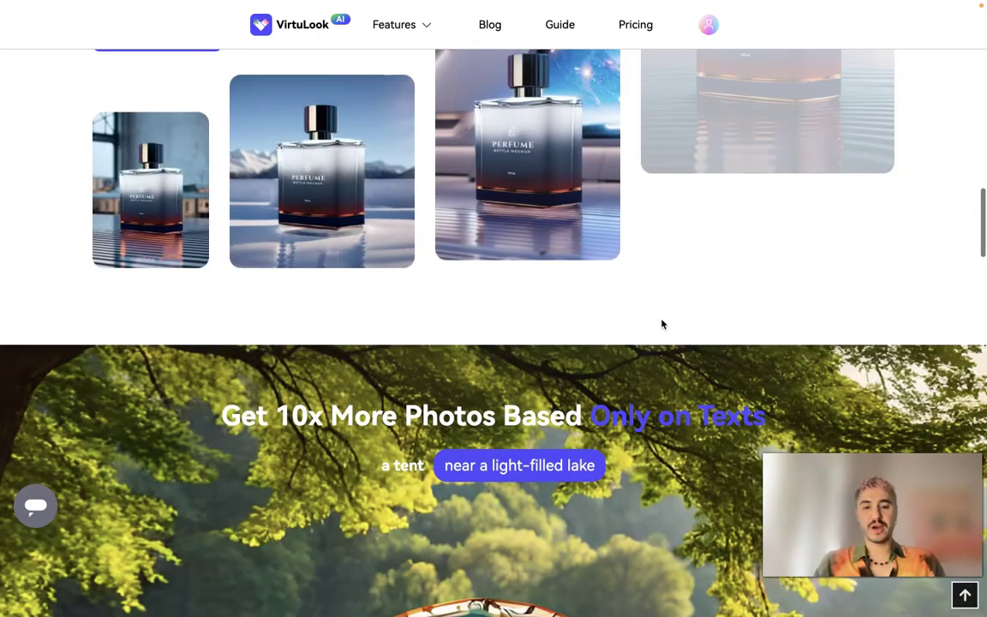
pyautogui.scroll(-9, 661, 324)
pyautogui.scroll(-10, 662, 324)
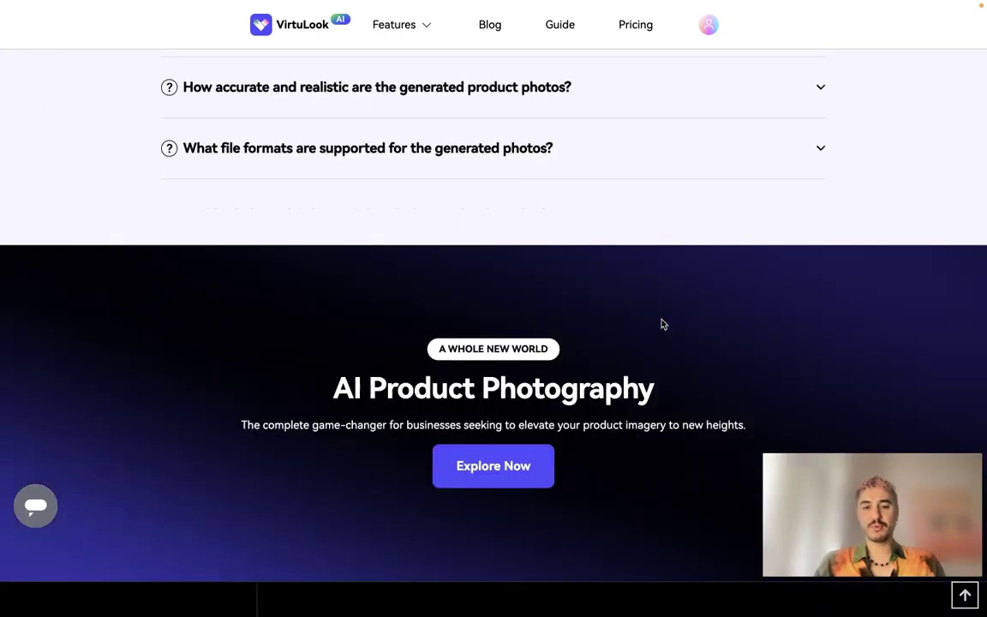
pyautogui.scroll(-5, 662, 324)
pyautogui.scroll(12, 661, 324)
pyautogui.scroll(2, 662, 323)
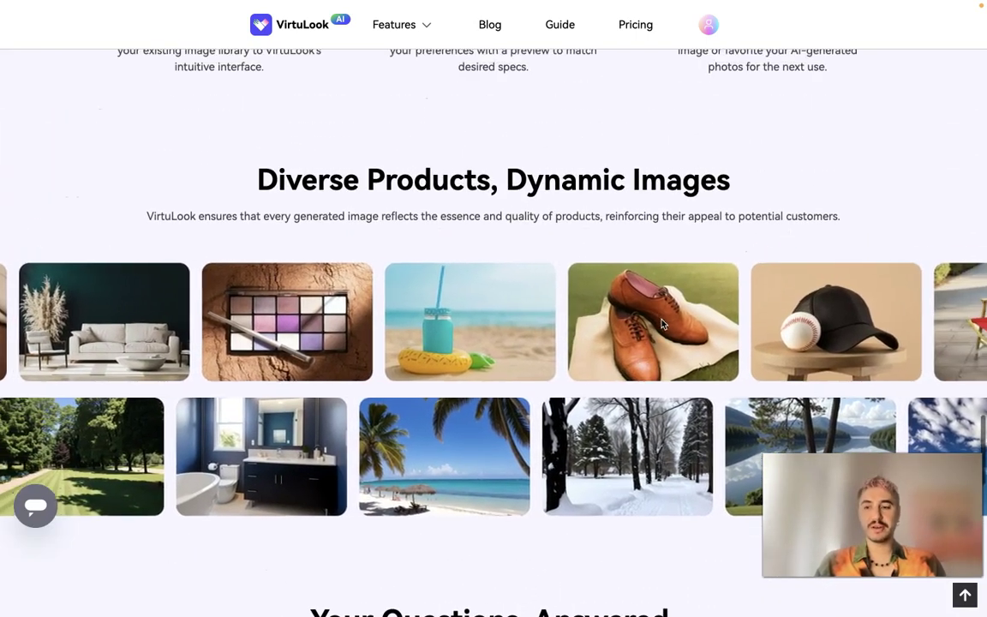
pyautogui.scroll(4, 661, 323)
pyautogui.scroll(10, 661, 323)
pyautogui.scroll(5, 662, 324)
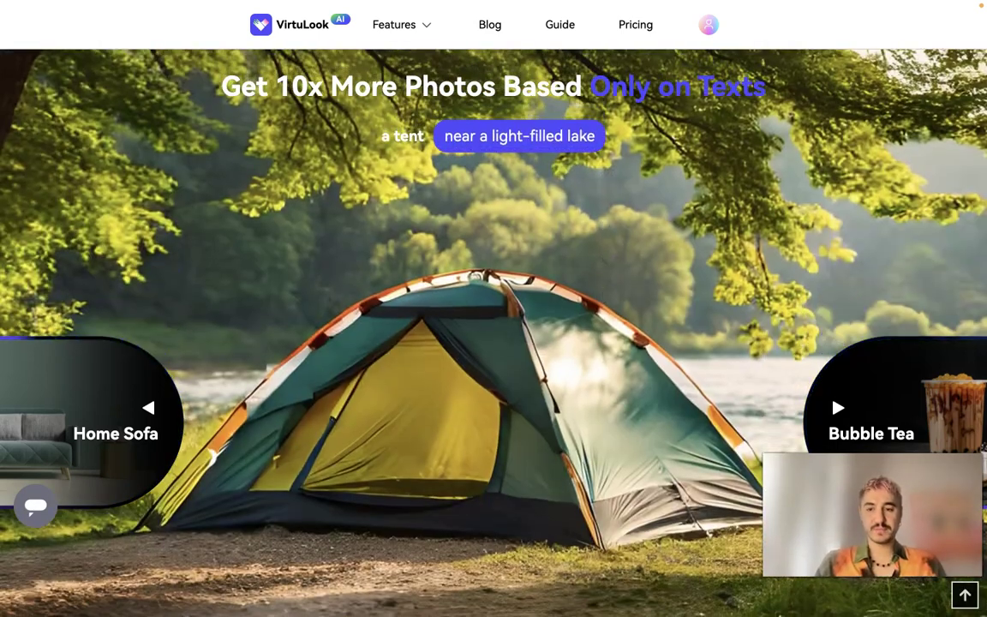
pyautogui.click(861, 420)
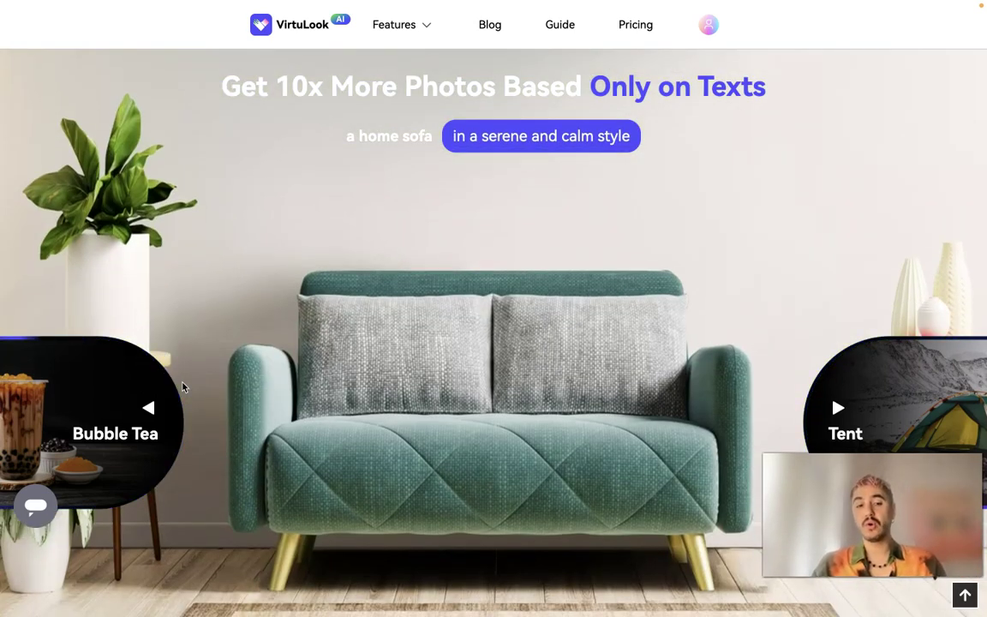
# Examine the royalty-free fashion models section and the cost and conversion claims on the landing page.
pyautogui.scroll(-10, 302, 372)
pyautogui.scroll(5, 302, 373)
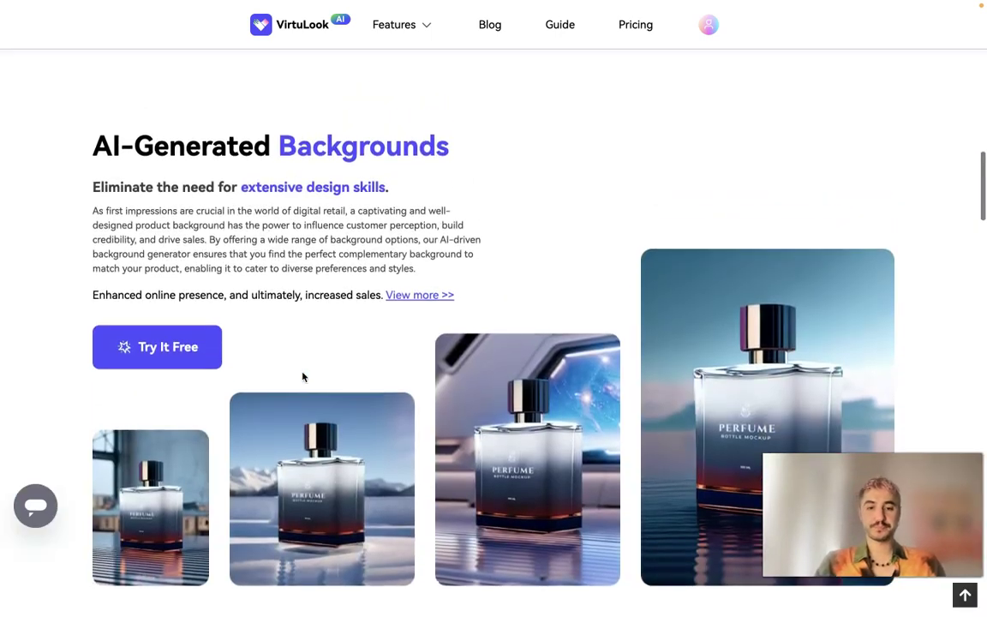
pyautogui.scroll(2, 303, 377)
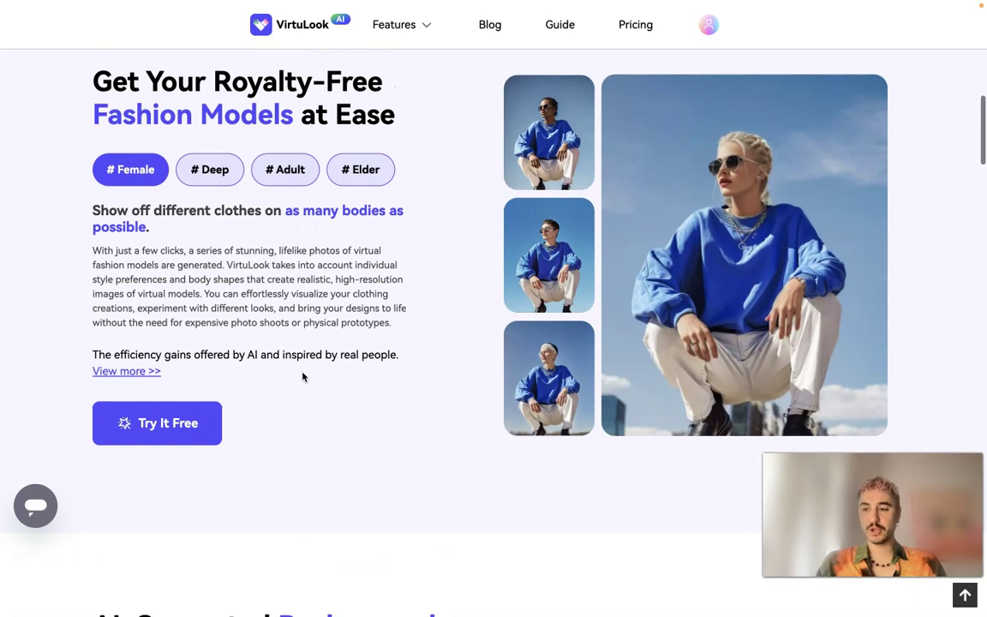
pyautogui.scroll(1, 302, 377)
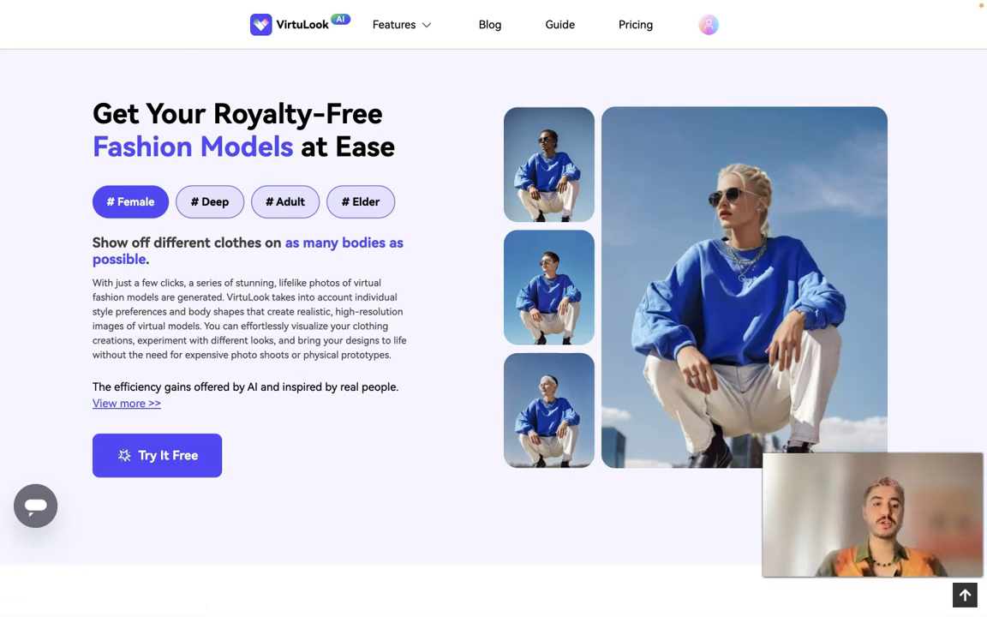
pyautogui.scroll(5, 119, 456)
pyautogui.scroll(-2, 119, 456)
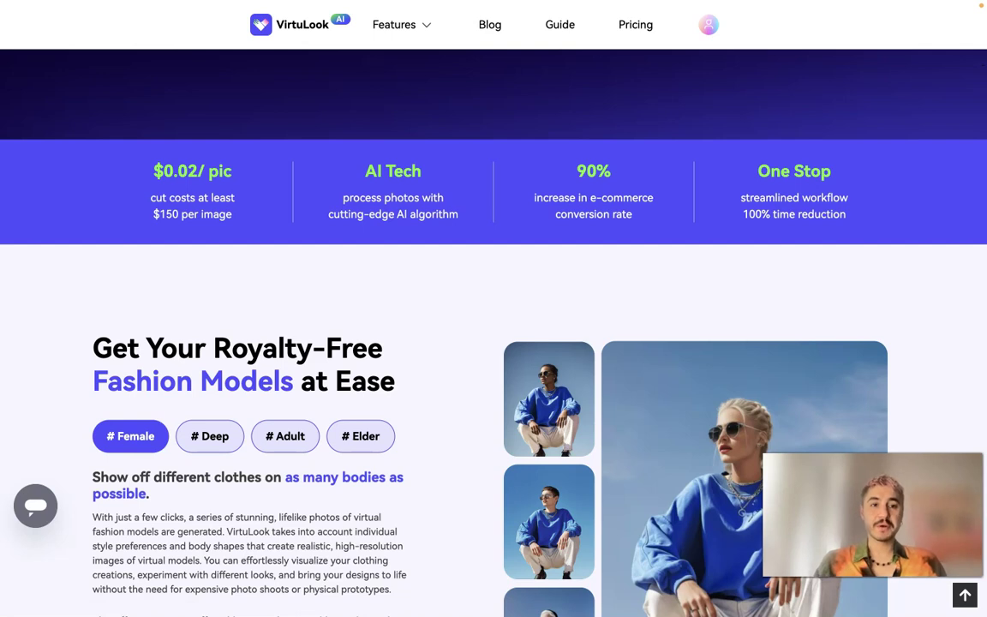
pyautogui.scroll(1, 233, 198)
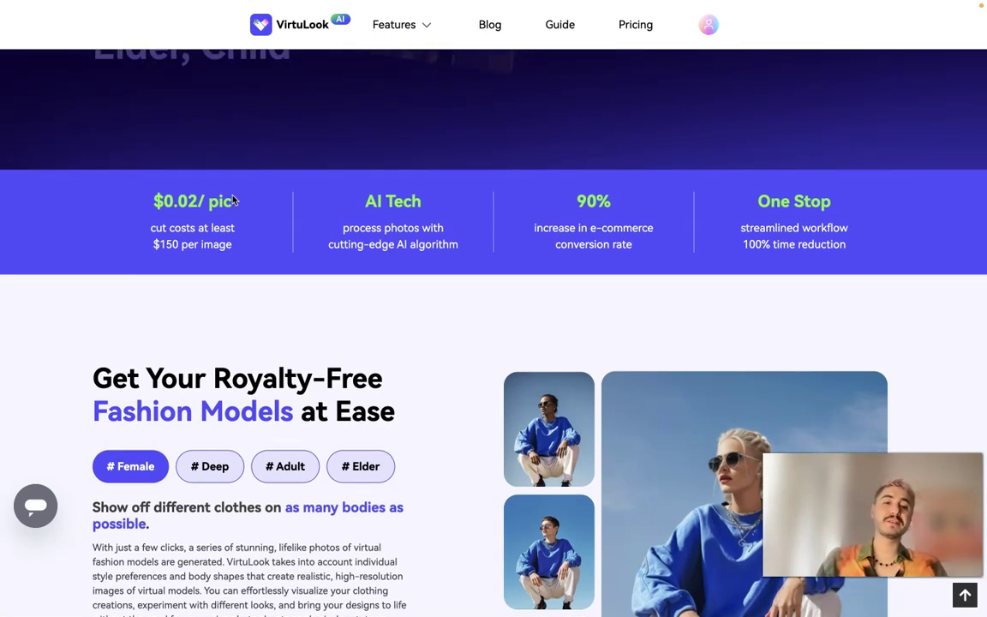
pyautogui.scroll(2, 233, 199)
pyautogui.scroll(-2, 234, 200)
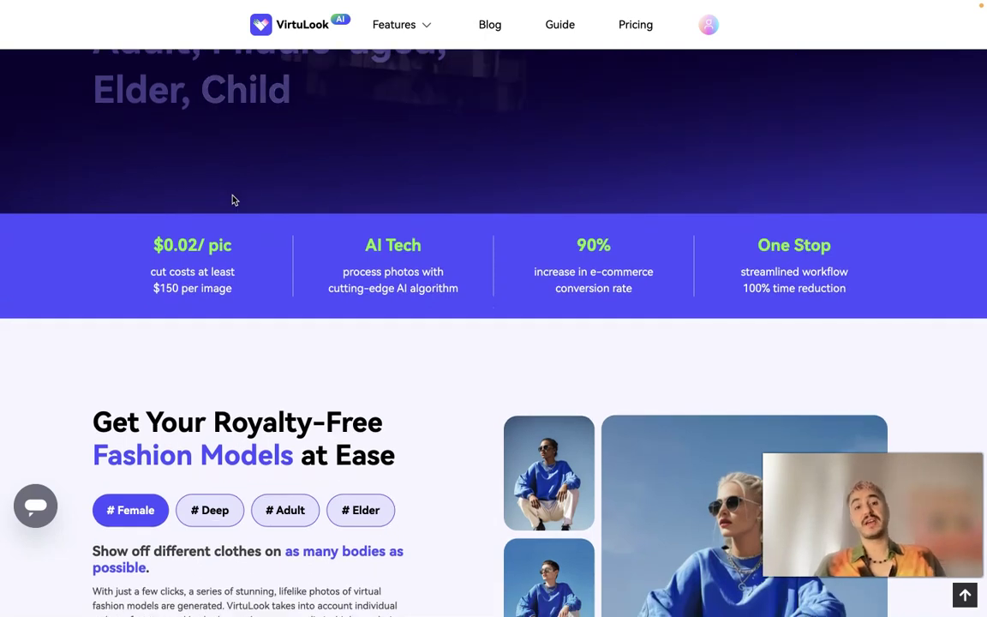
pyautogui.scroll(-1, 231, 198)
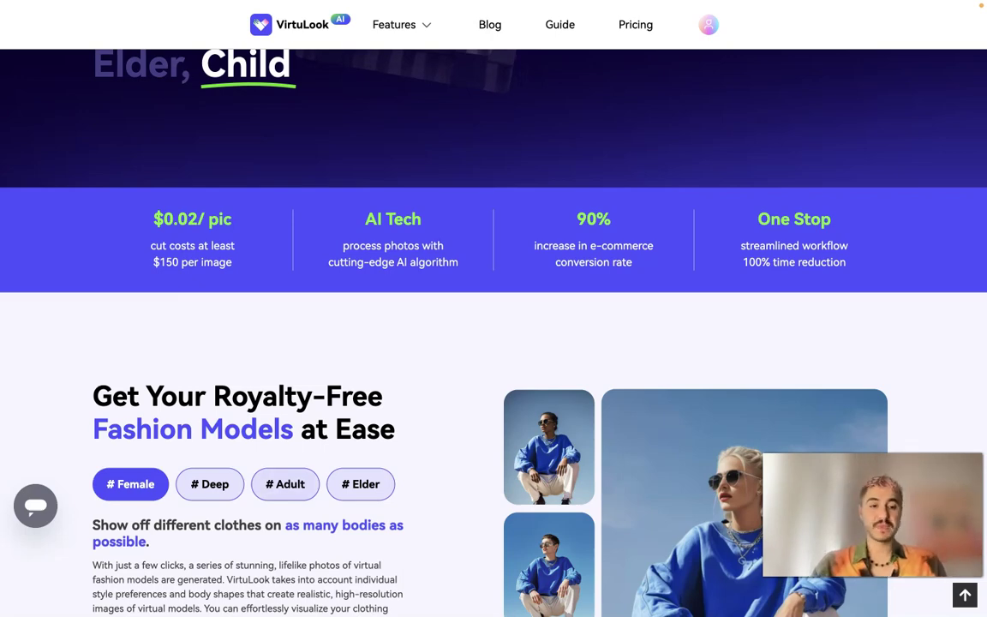
# Read the AI-generated backgrounds section and the time, production cost and sales benefits on the landing page.
pyautogui.scroll(-10, 373, 463)
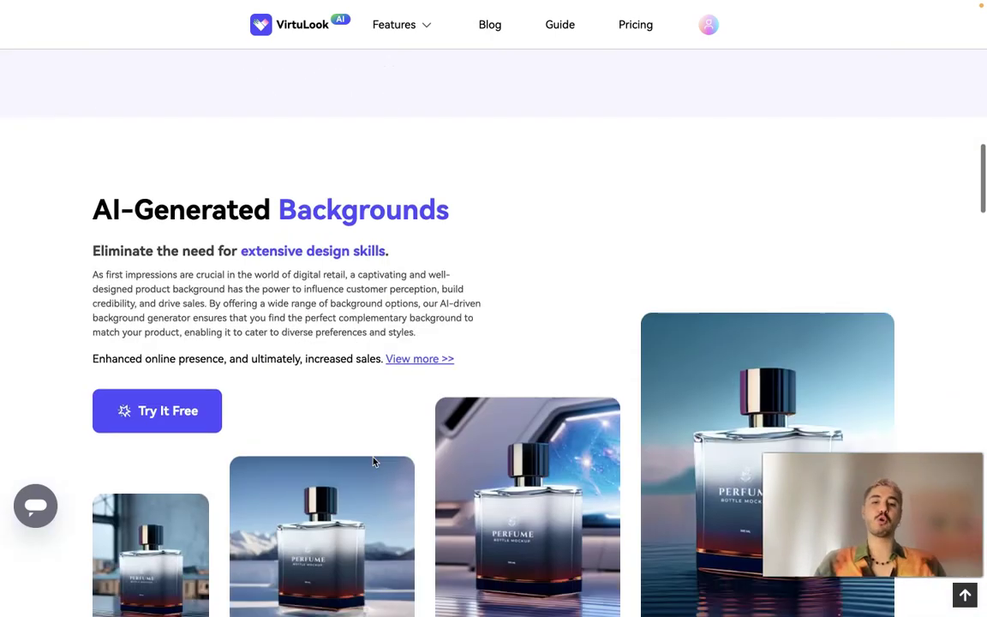
pyautogui.scroll(-15, 373, 463)
pyautogui.scroll(-3, 373, 463)
pyautogui.scroll(2, 373, 463)
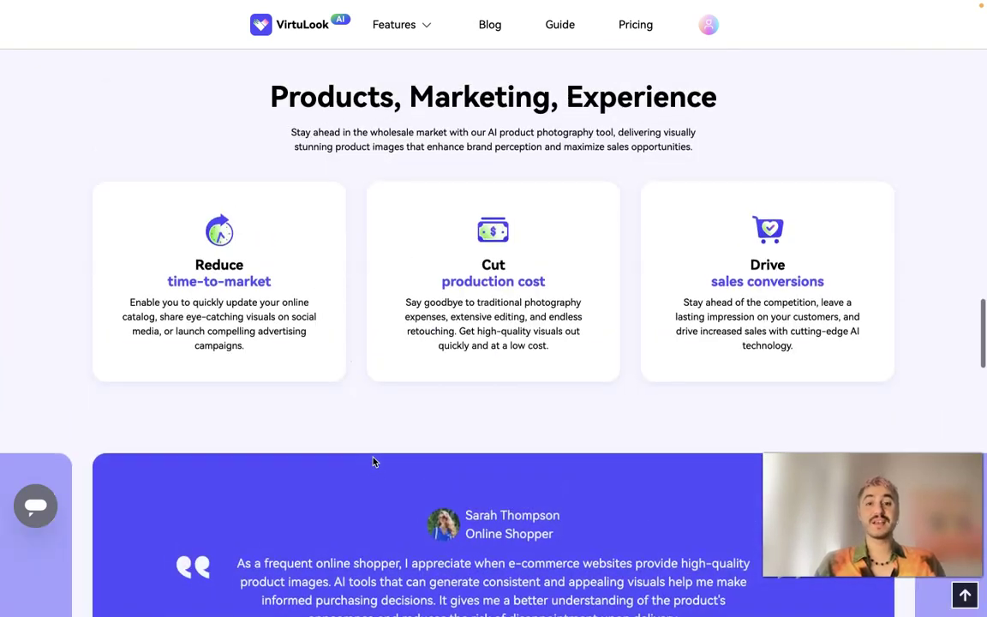
pyautogui.scroll(1, 372, 462)
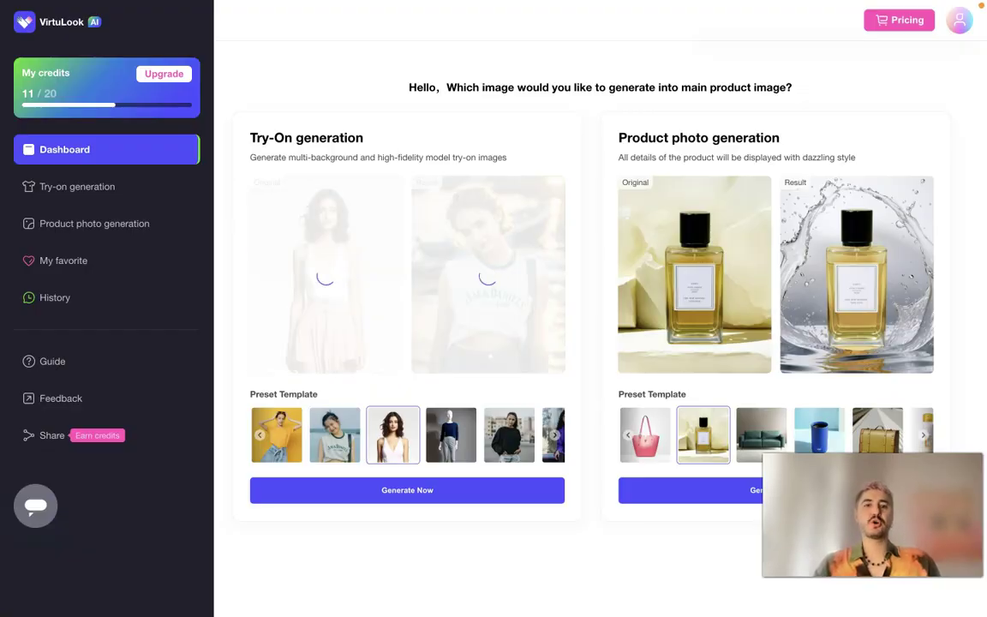
# Preview a preset template for try-on generation on the dashboard, and open Try-on generation.
pyautogui.click(334, 434)
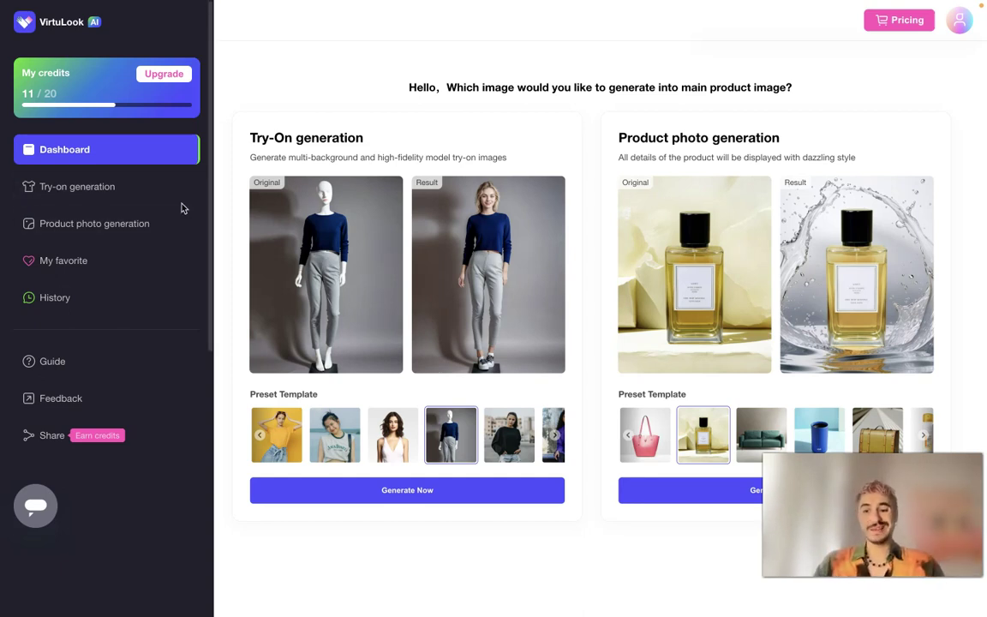
pyautogui.click(70, 187)
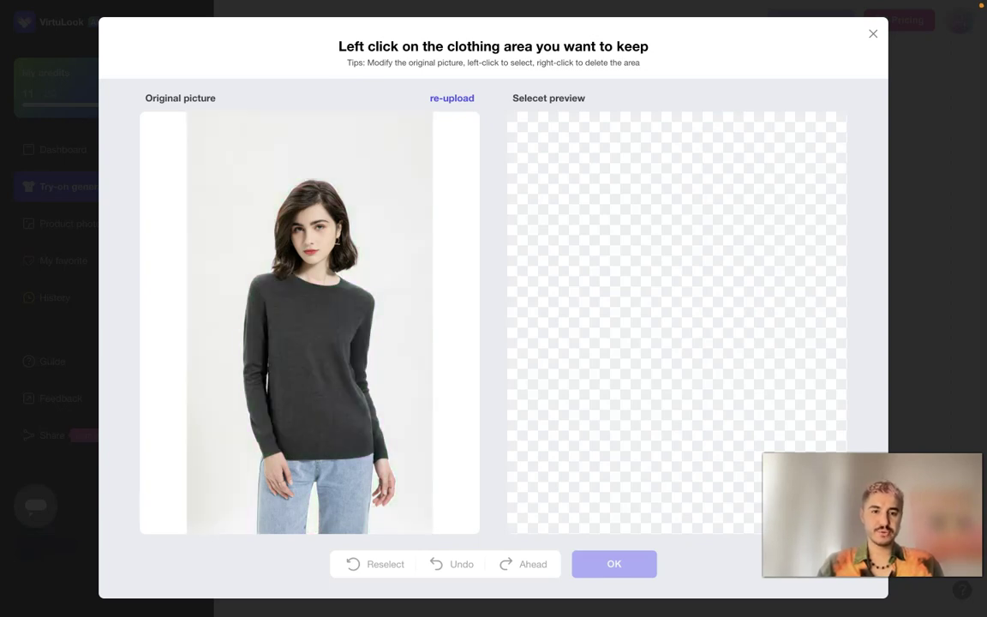
# Keep the woman's hands, sweater, jeans, face and hair in the cutout selection and confirm it.
pyautogui.click(278, 476)
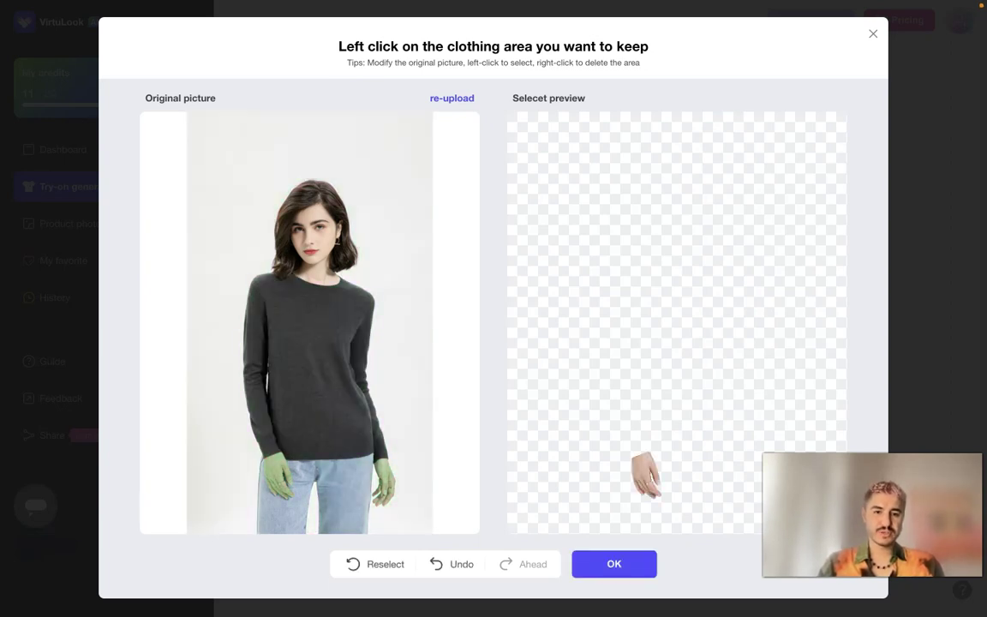
pyautogui.click(383, 479)
pyautogui.click(345, 501)
pyautogui.click(310, 369)
pyautogui.click(282, 510)
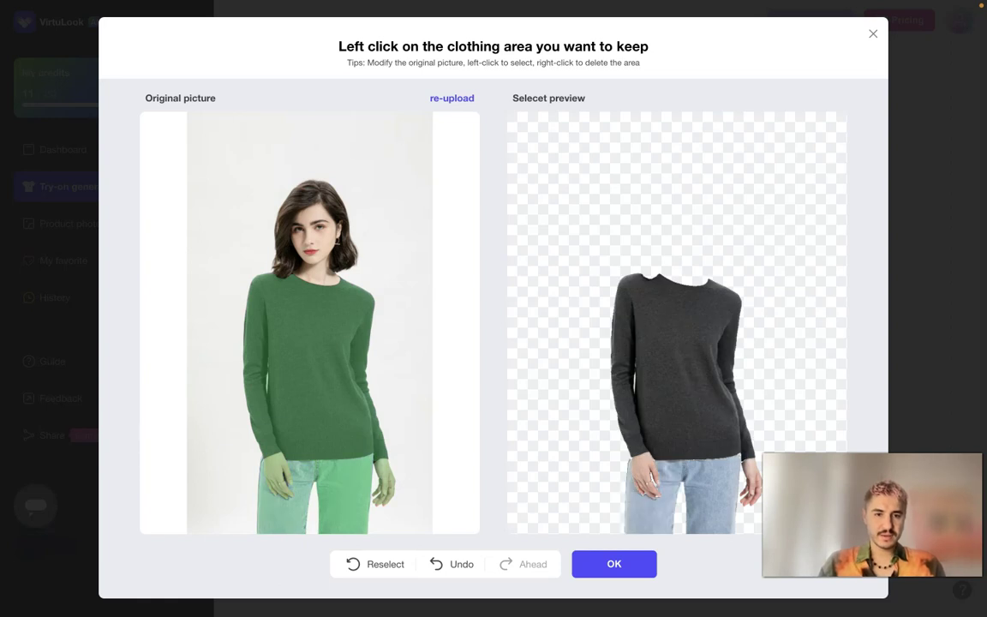
pyautogui.click(310, 235)
pyautogui.click(304, 197)
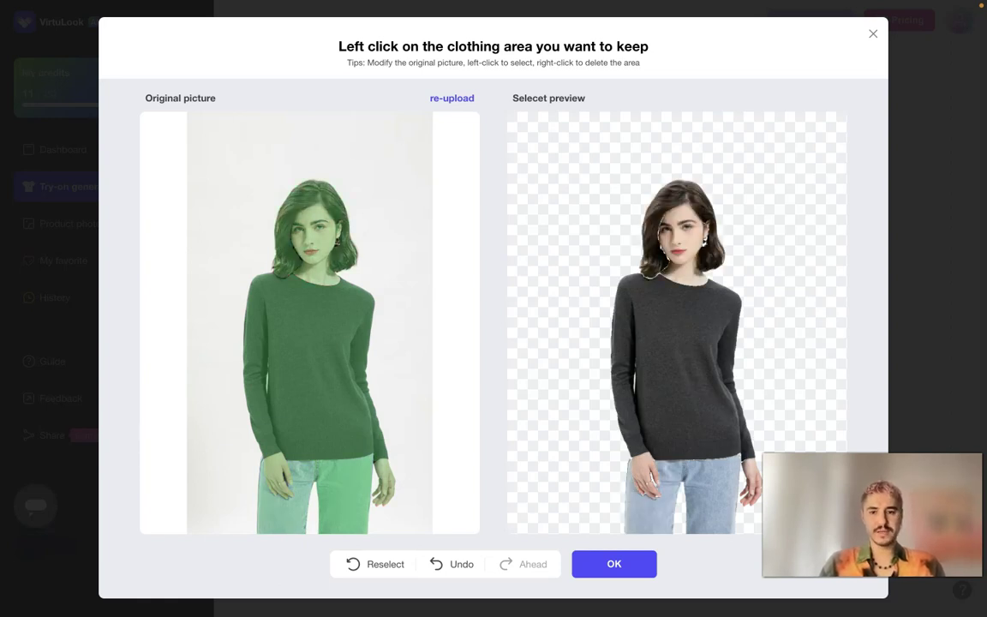
pyautogui.click(624, 569)
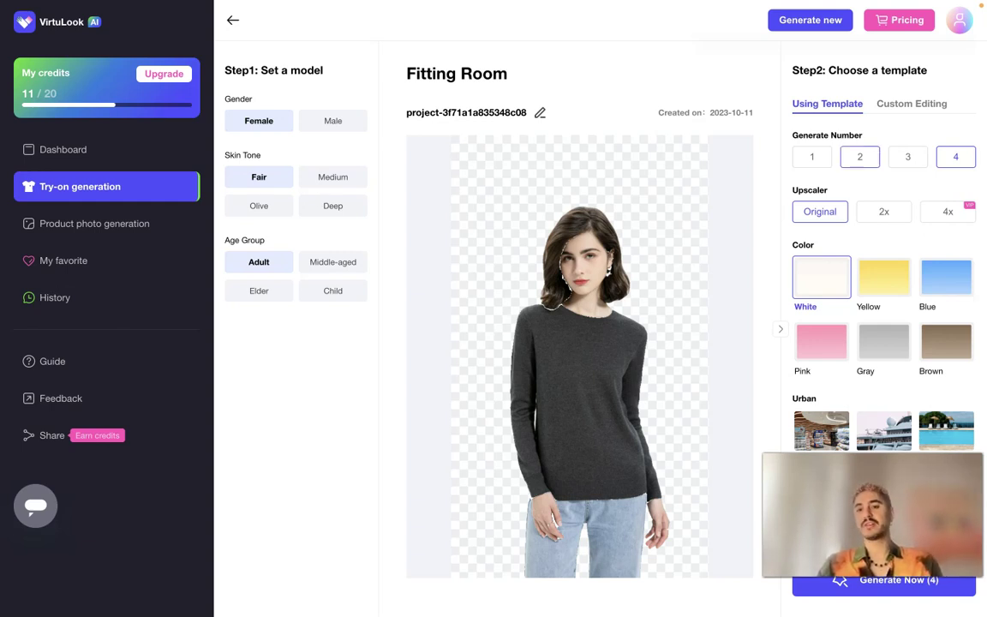
# Set the number of images to generate to 1 and choose the Halloween template from the Festival group.
pyautogui.click(811, 157)
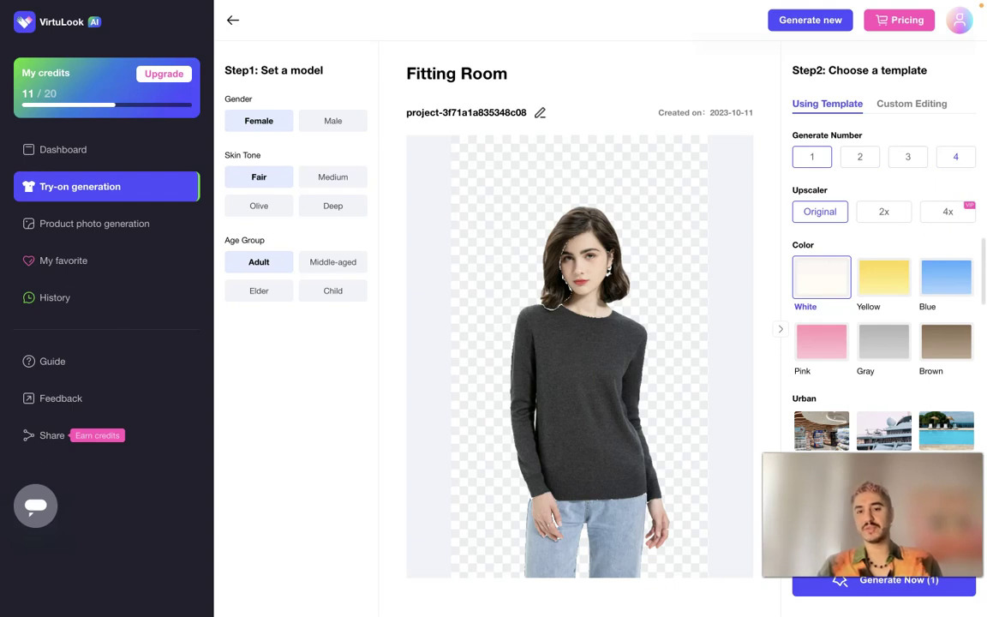
pyautogui.scroll(-1, 893, 255)
pyautogui.scroll(-10, 883, 342)
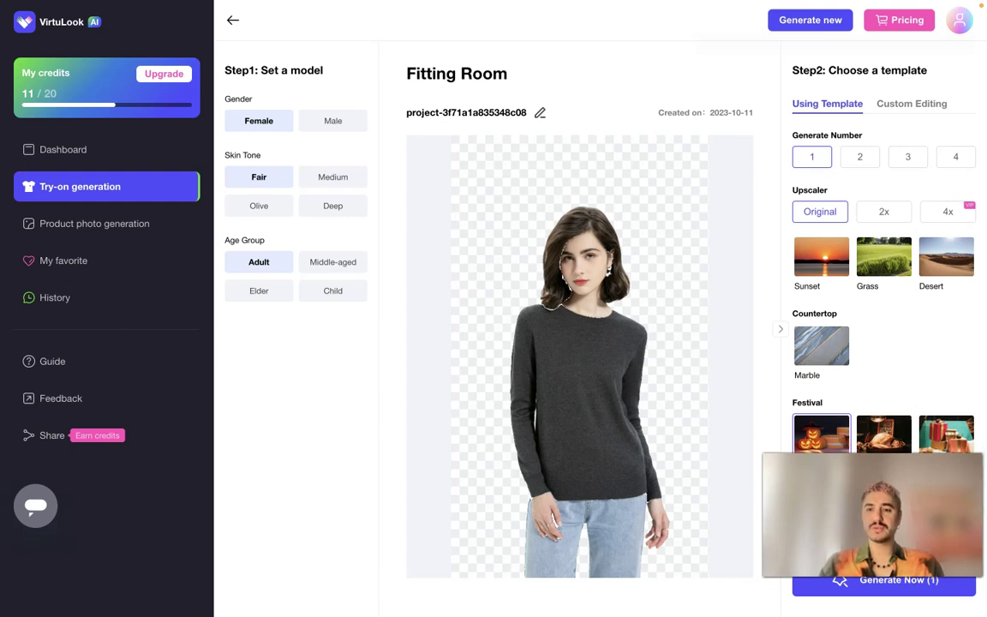
# Review the Custom Editing scene options, including the "worn by" choices and the prompt field, and return to the Festival templates.
pyautogui.click(912, 103)
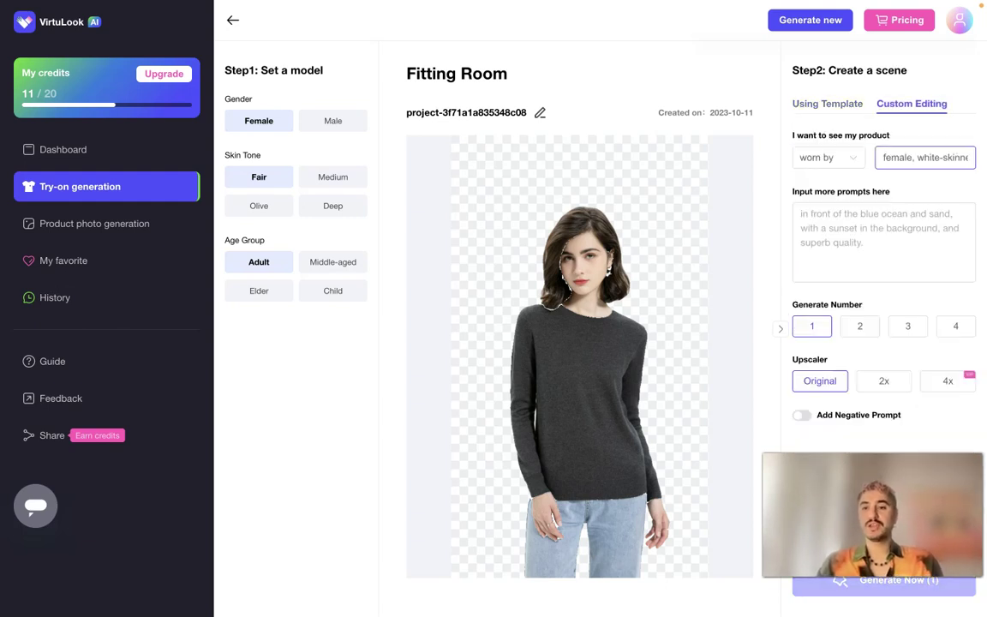
pyautogui.click(829, 157)
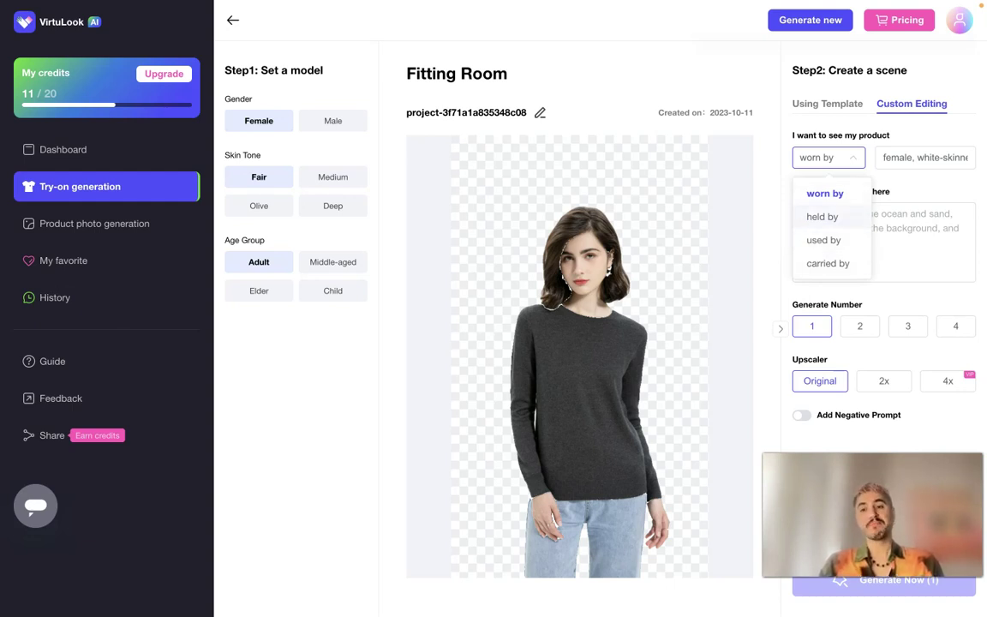
pyautogui.click(824, 193)
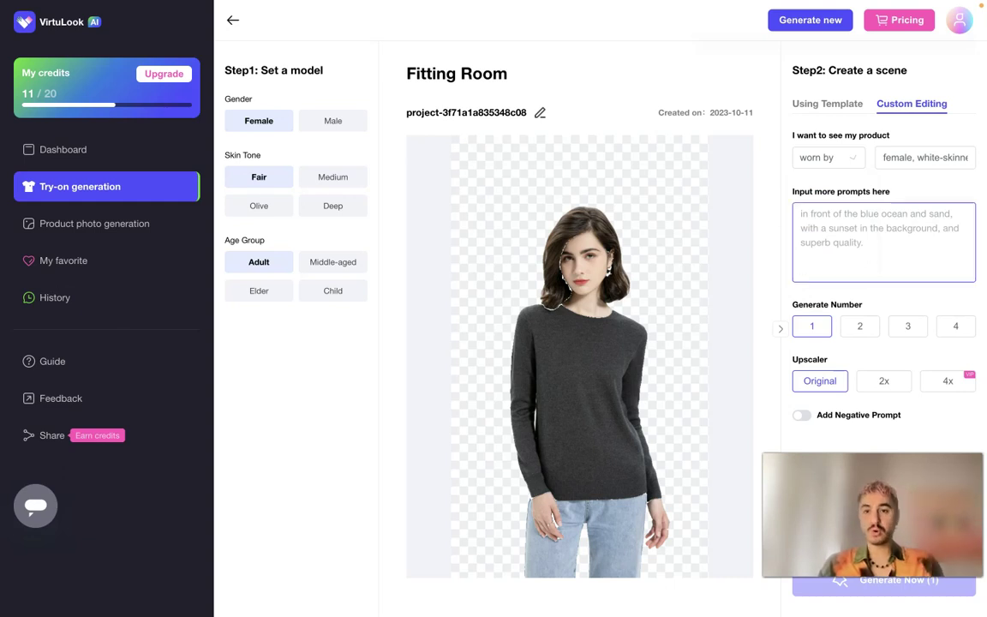
pyautogui.press('Tab')
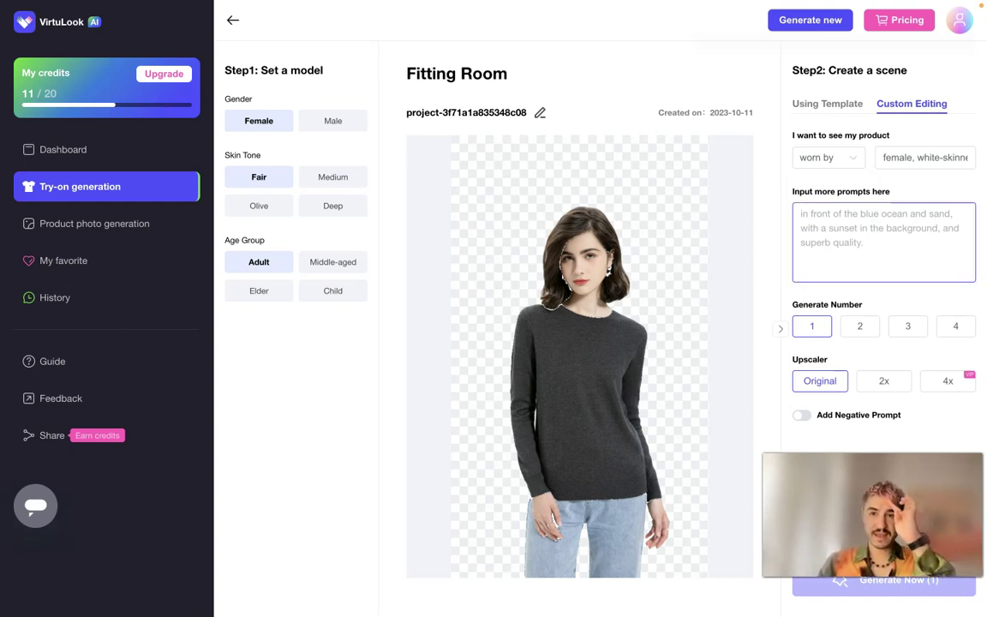
pyautogui.click(827, 104)
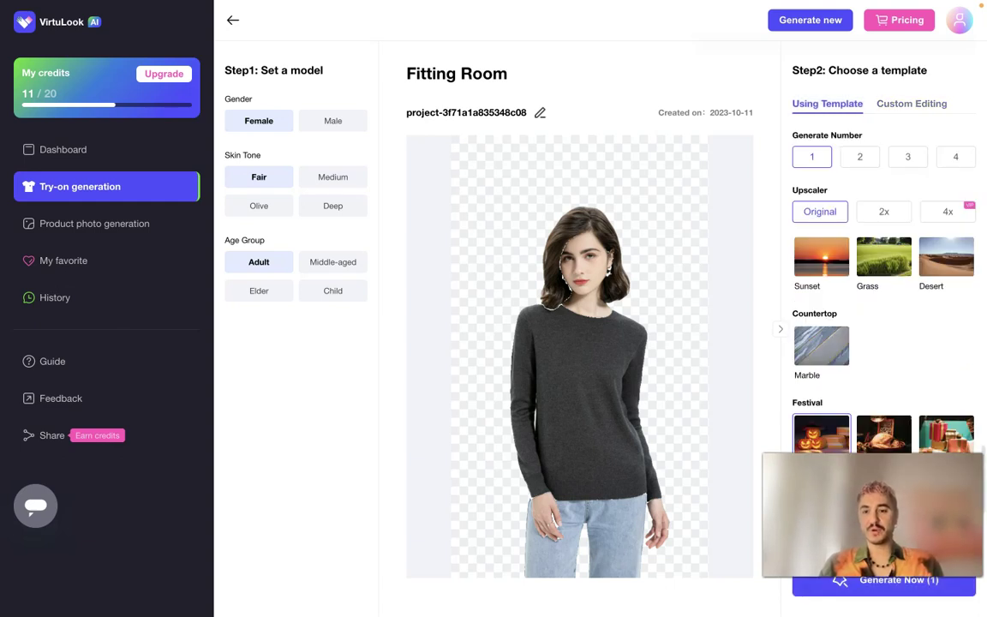
pyautogui.scroll(-2, 883, 343)
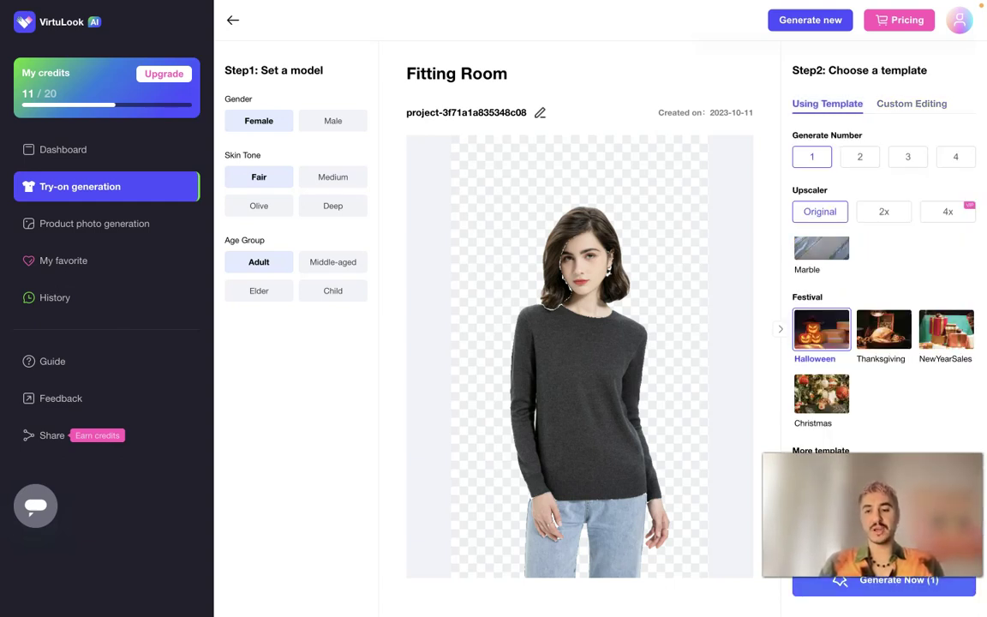
# Generate one try-on image with the Halloween template, inspect the result enlarged beside the original photo, and close the preview.
pyautogui.click(892, 582)
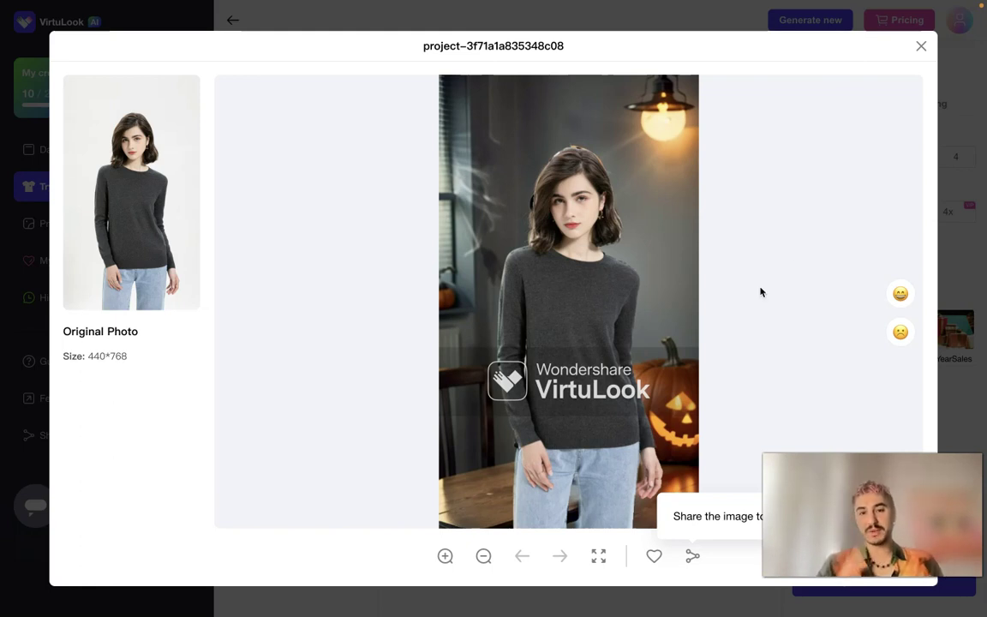
pyautogui.click(922, 46)
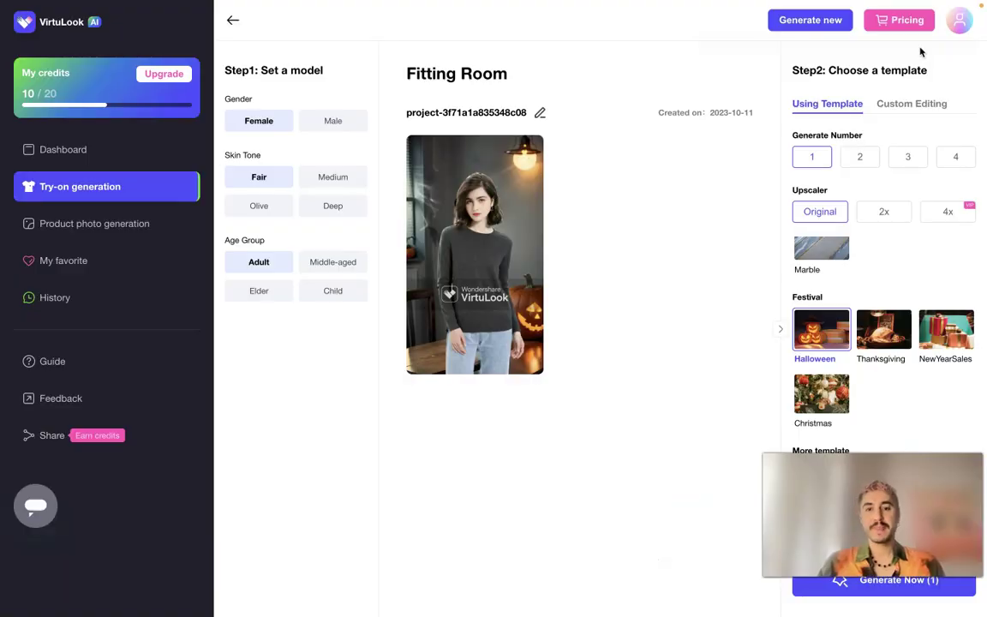
pyautogui.click(480, 257)
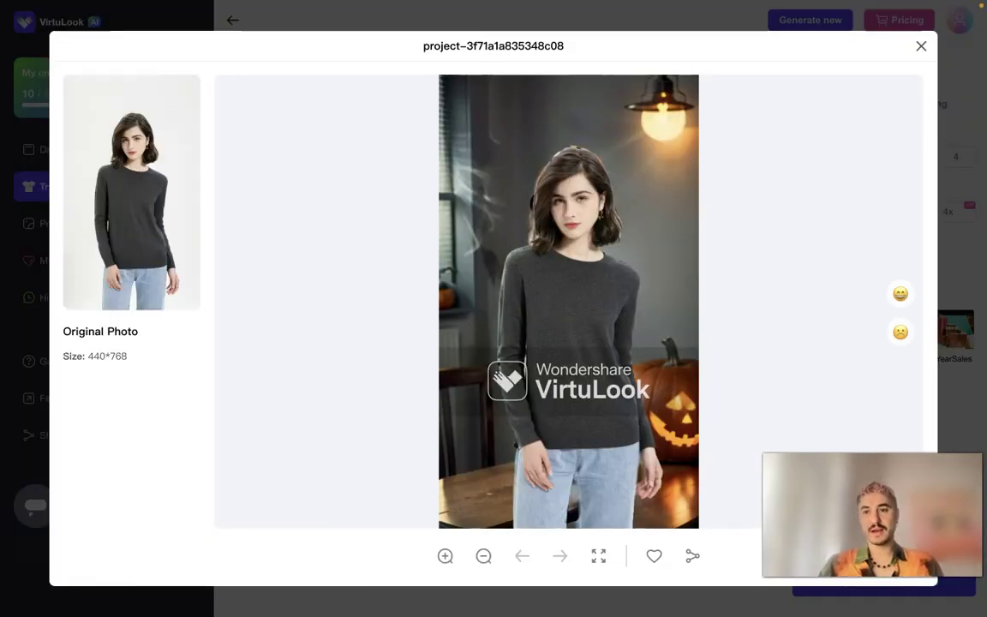
pyautogui.click(918, 47)
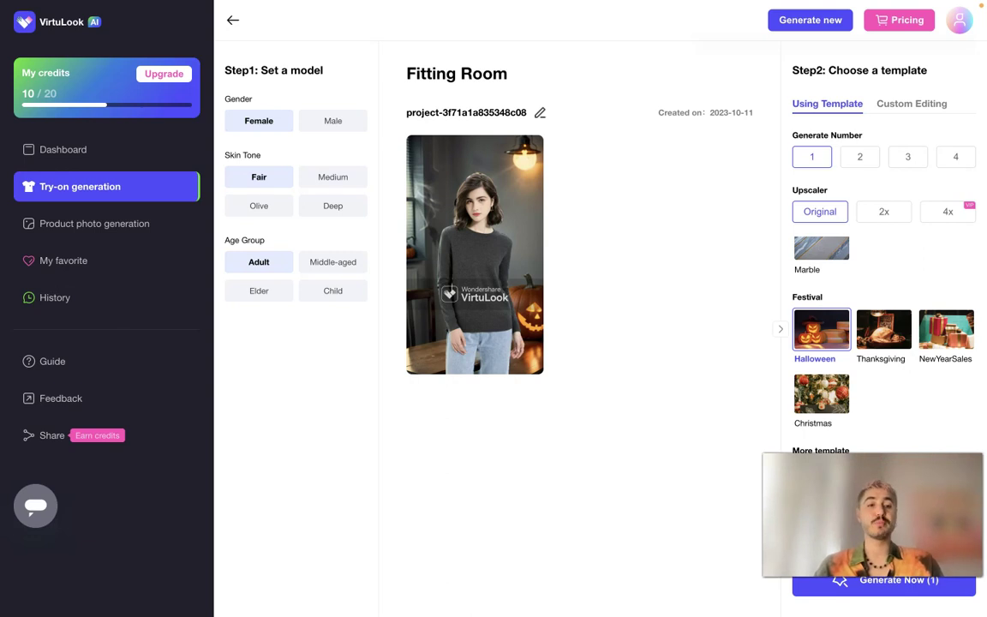
# Start product photo generation with the sample car picture and keep the trees, grass bank and dirt road behind the car in the cutout.
pyautogui.click(106, 223)
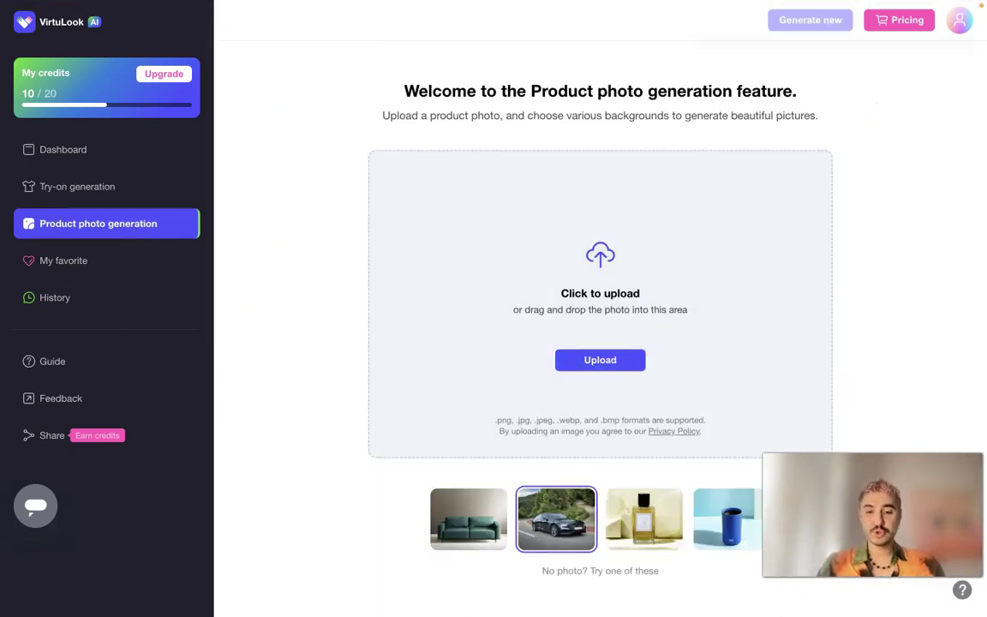
pyautogui.click(644, 519)
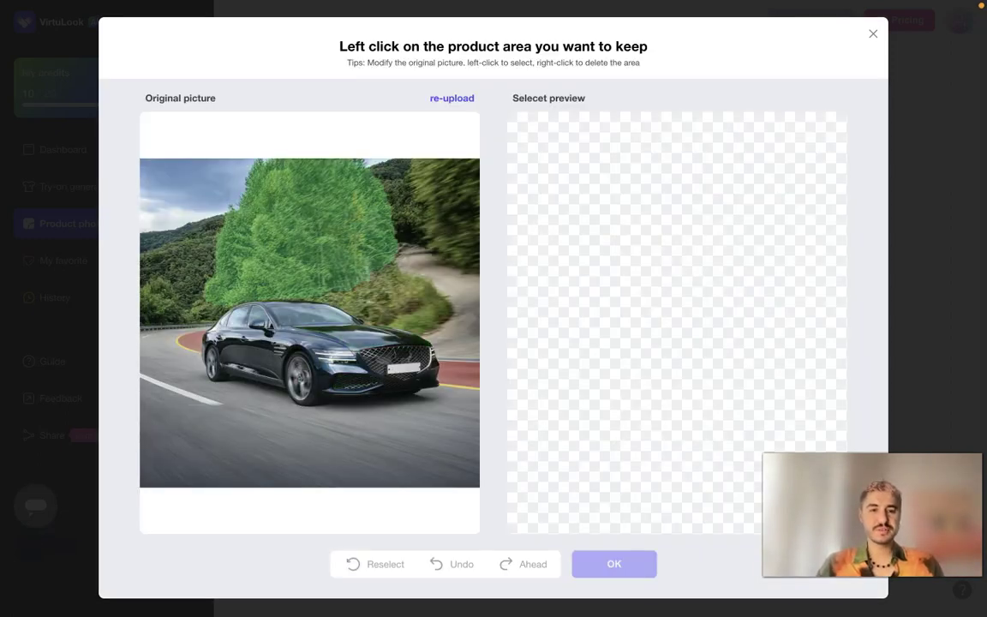
pyautogui.click(305, 219)
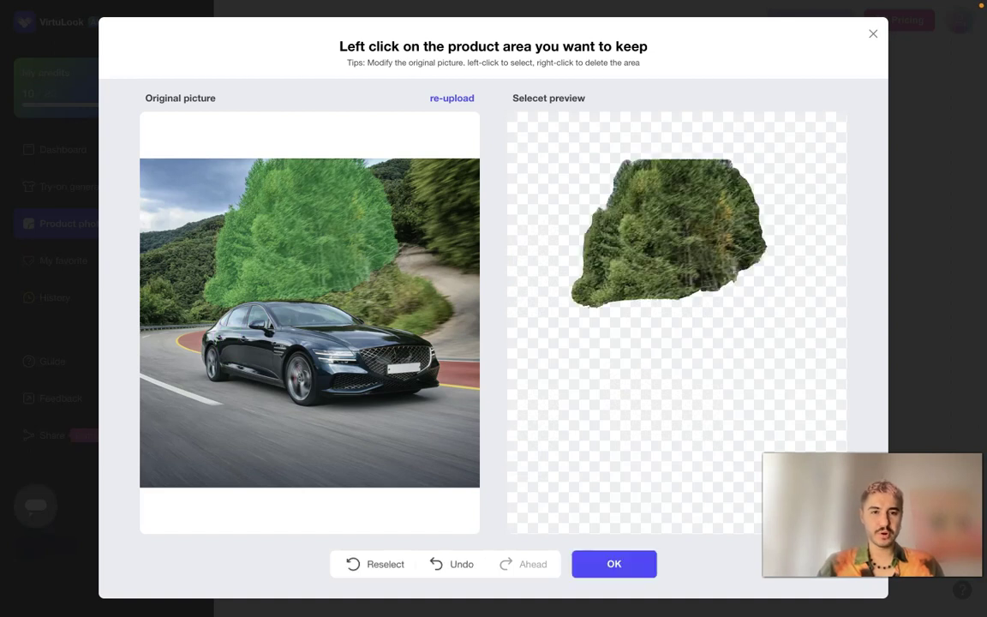
pyautogui.click(403, 300)
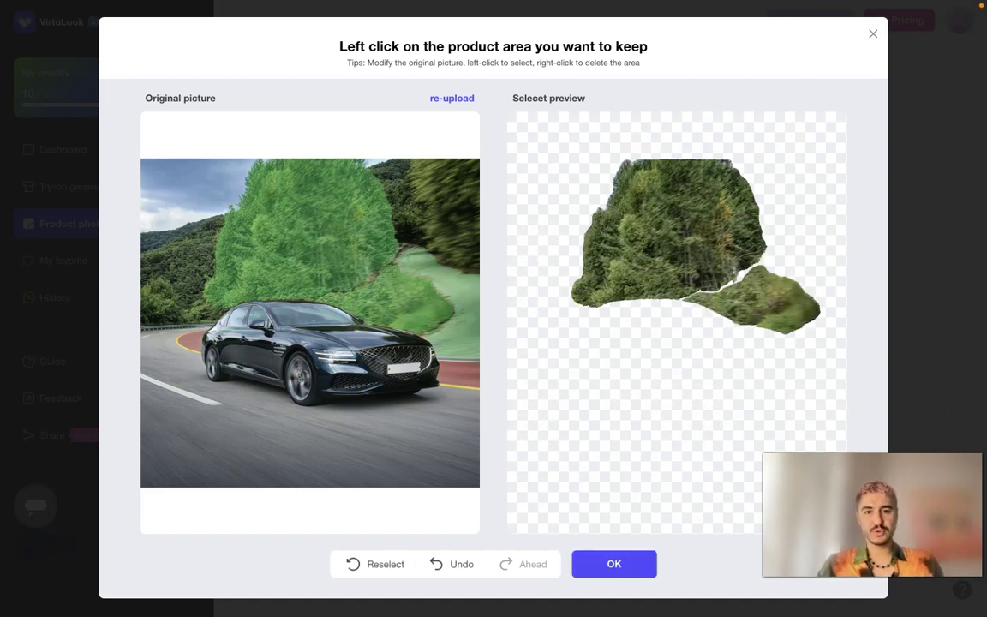
pyautogui.click(450, 278)
pyautogui.click(445, 206)
pyautogui.click(407, 206)
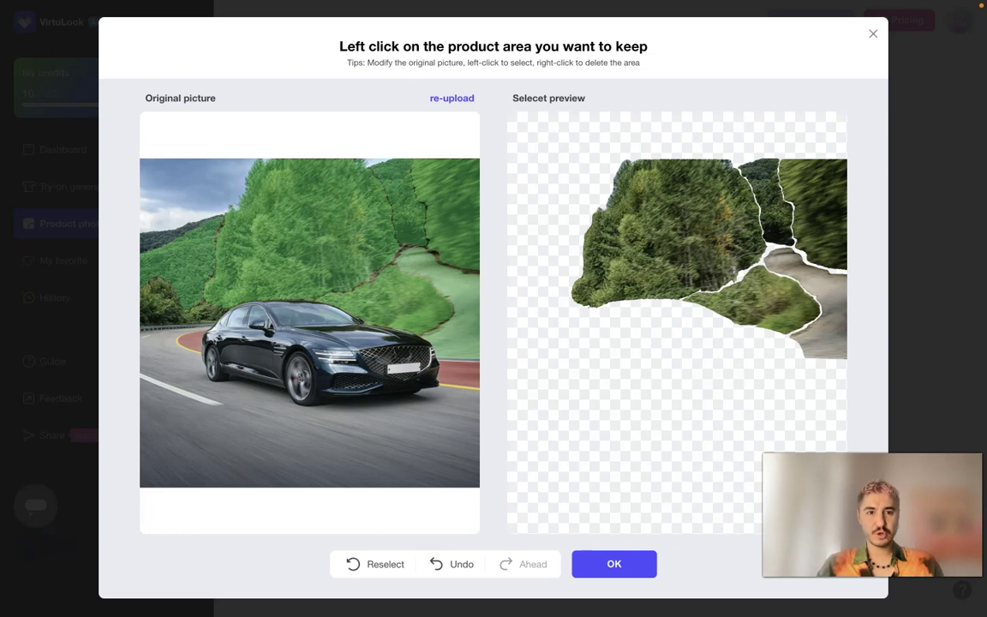
# Add the distant hills, sky, roadside bushes and the car to the kept area and confirm the cutout.
pyautogui.click(175, 253)
pyautogui.click(172, 228)
pyautogui.click(180, 188)
pyautogui.click(158, 301)
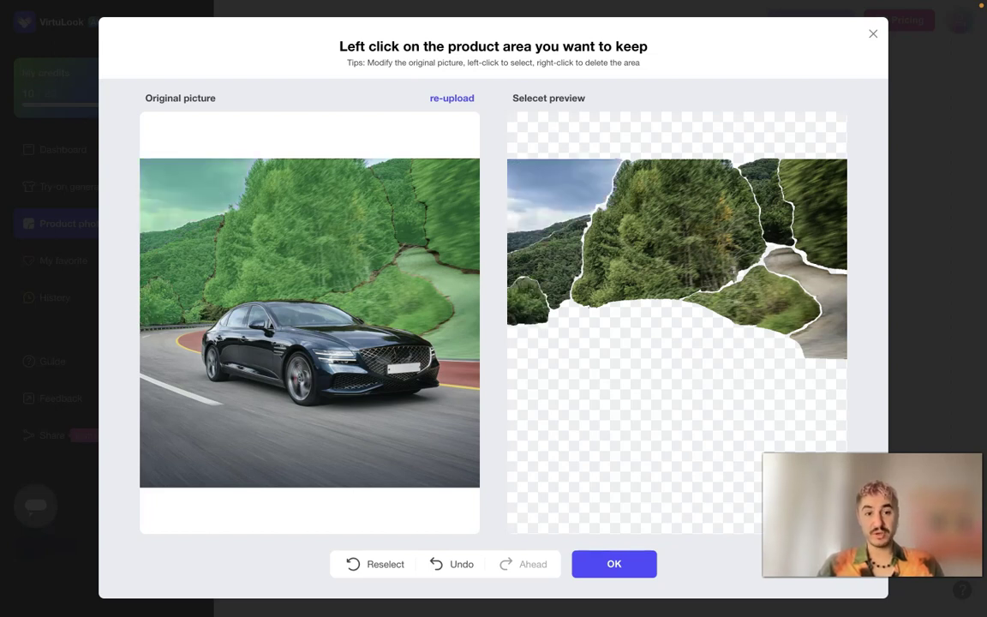
pyautogui.click(193, 312)
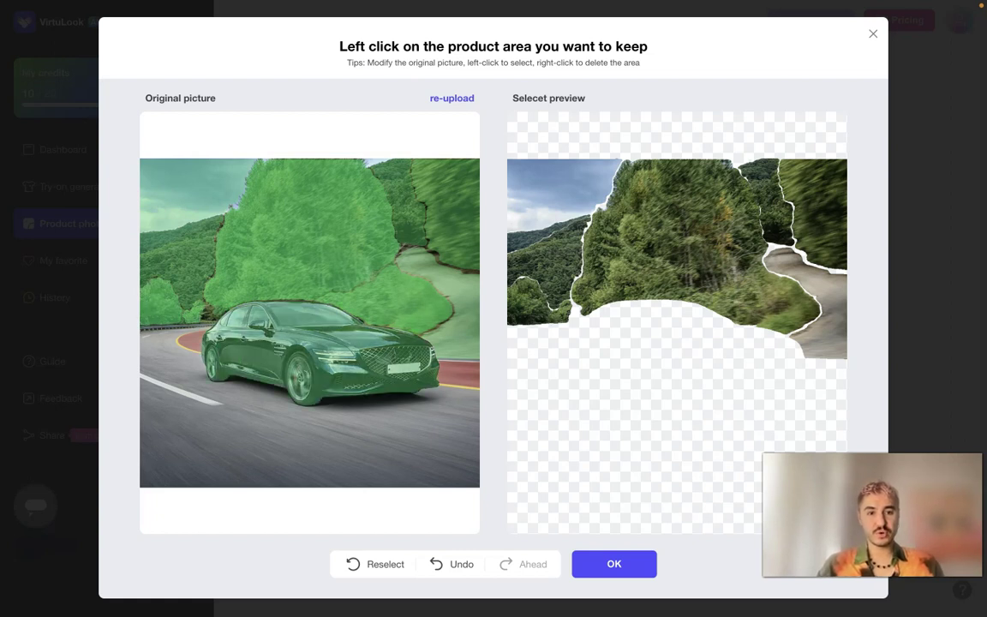
pyautogui.click(249, 311)
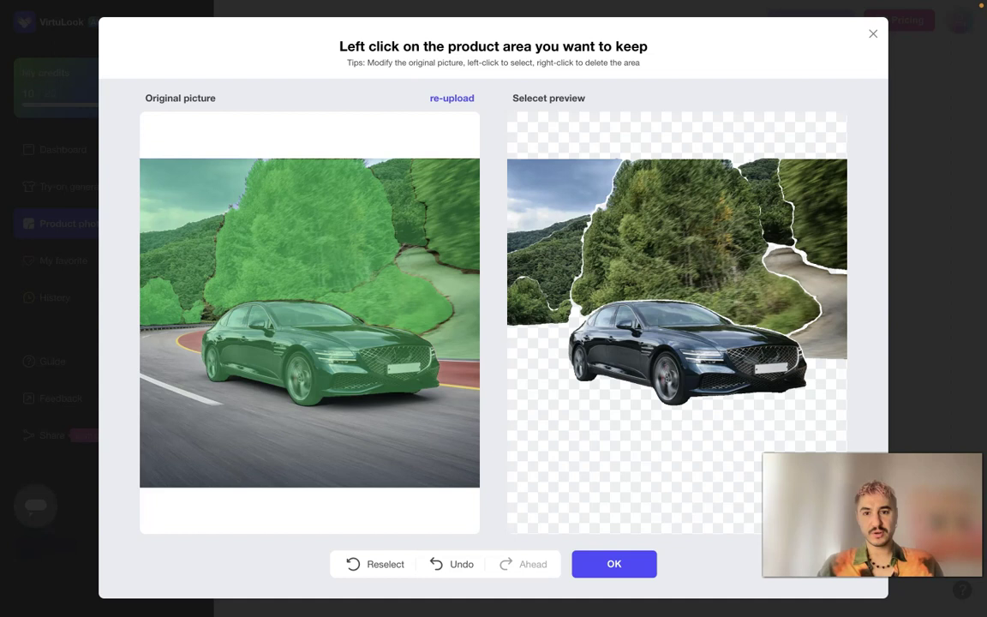
pyautogui.click(613, 564)
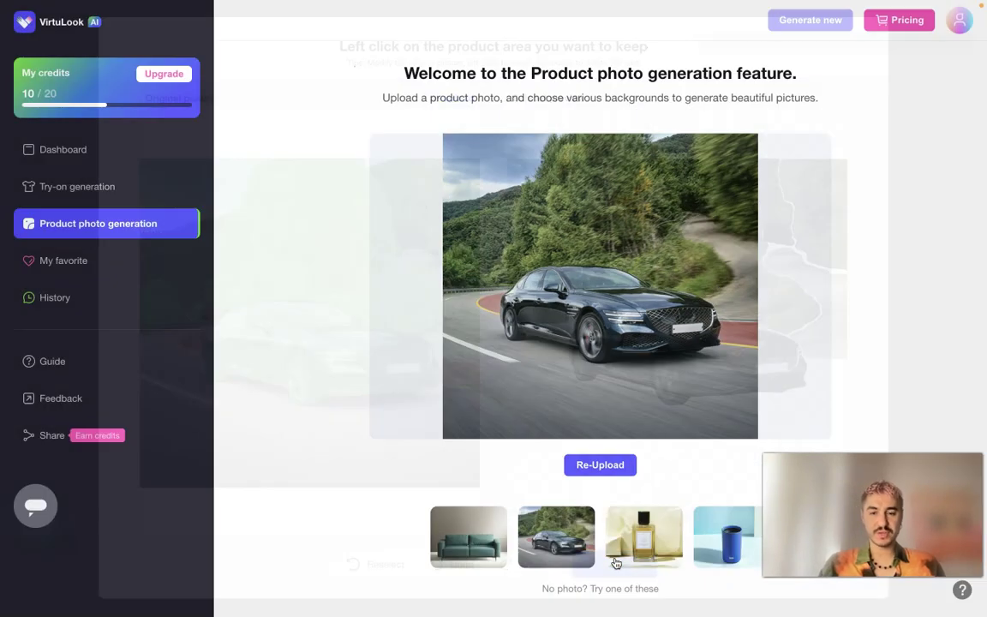
# Compare the Snow and Sunrise templates in the Nature group and choose Snow for the car photo.
pyautogui.scroll(-3, 957, 328)
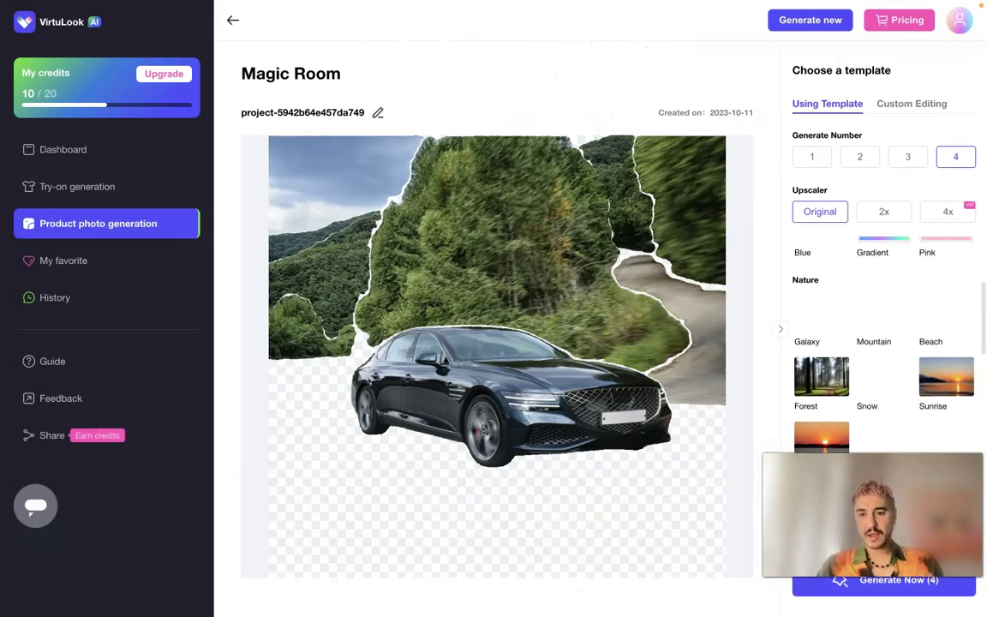
pyautogui.click(882, 380)
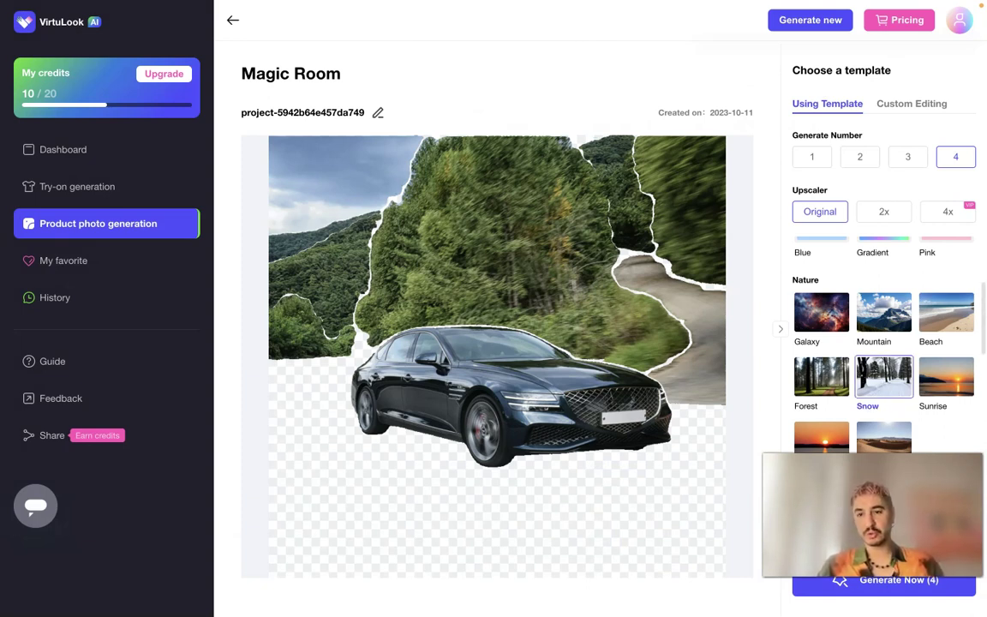
pyautogui.click(944, 380)
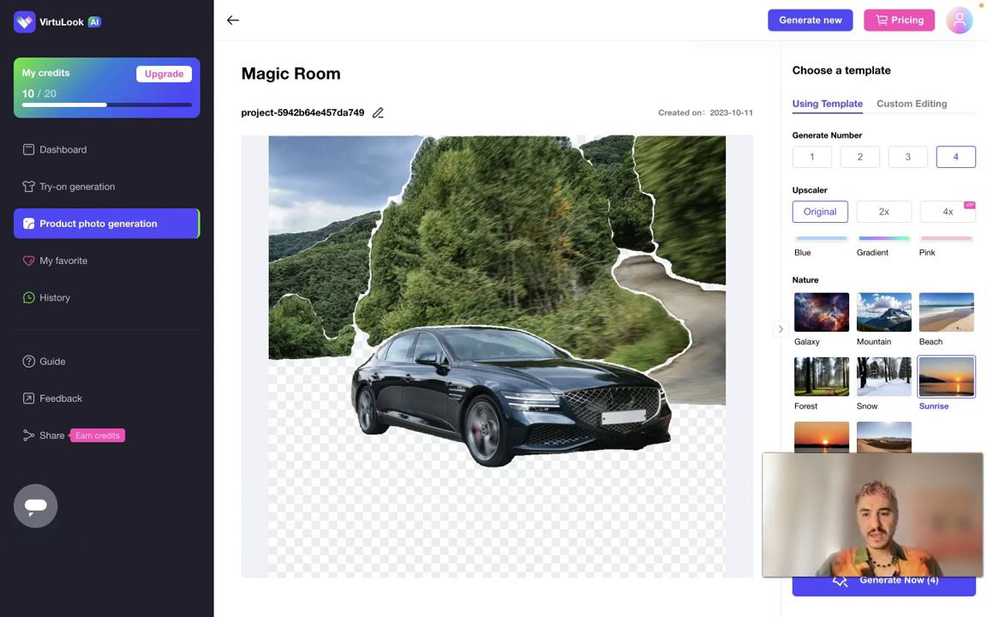
pyautogui.click(884, 376)
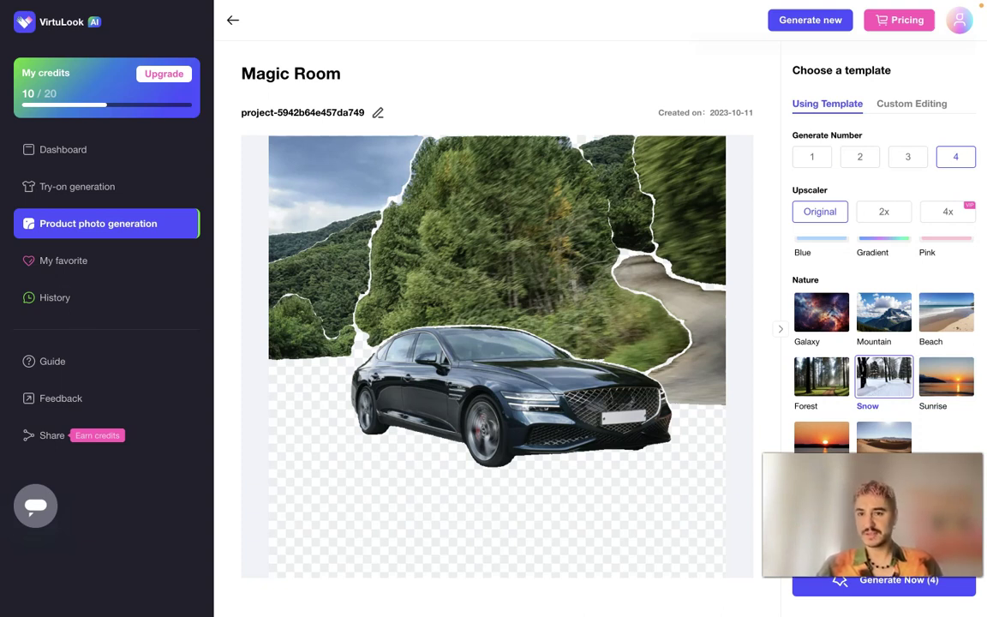
# Look through the remaining product templates and the Custom Editing options, including the scene prompt field.
pyautogui.scroll(-5, 883, 342)
pyautogui.scroll(-6, 883, 343)
pyautogui.scroll(10, 883, 343)
pyautogui.click(911, 104)
pyautogui.click(857, 175)
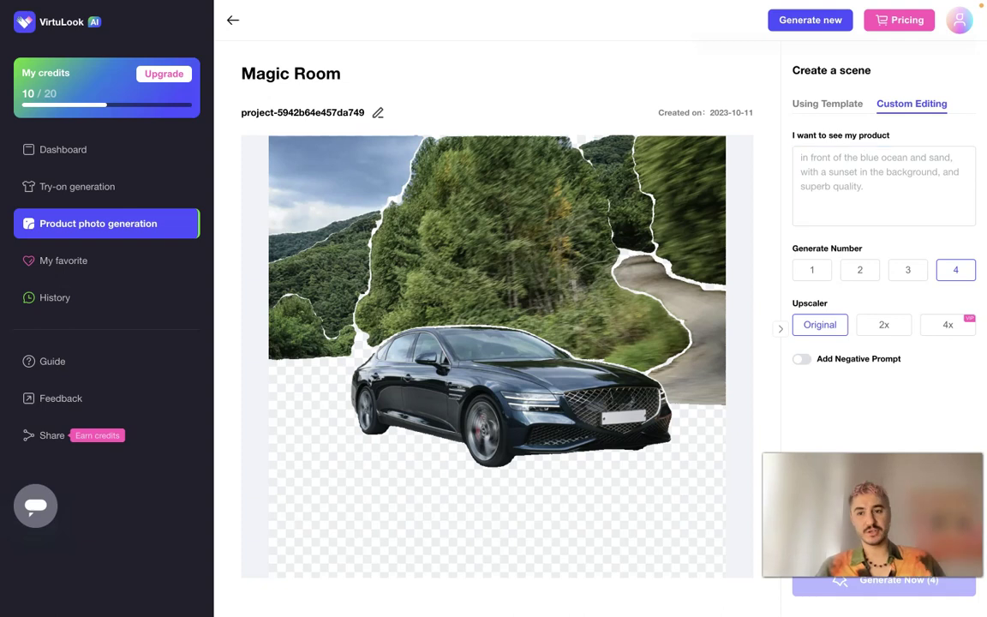
# Return to the template options, generate four car product images, and dismiss the offer to share for free credits.
pyautogui.click(827, 104)
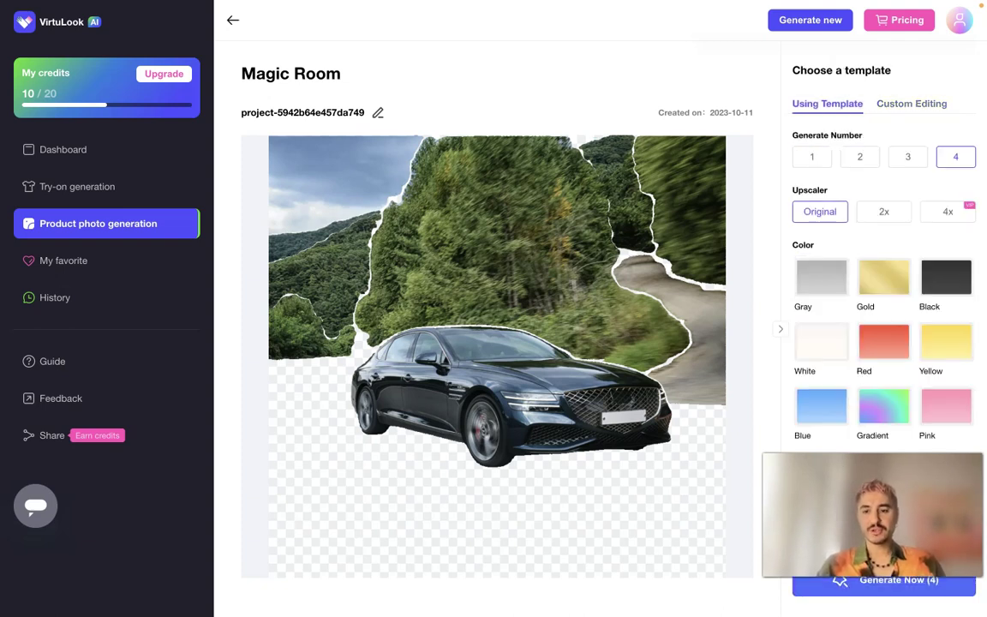
pyautogui.click(871, 583)
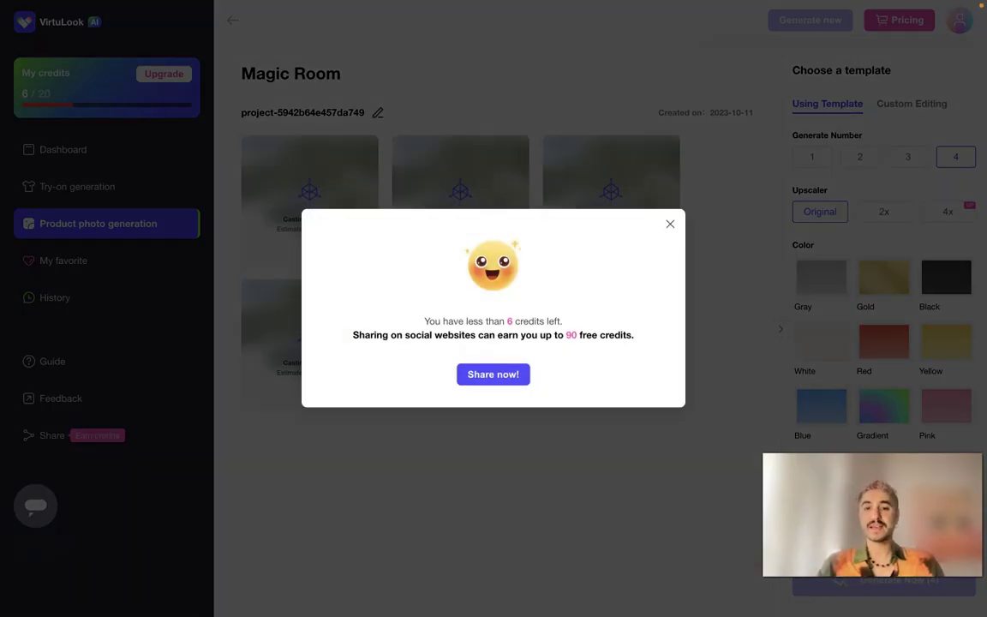
pyautogui.press('Escape')
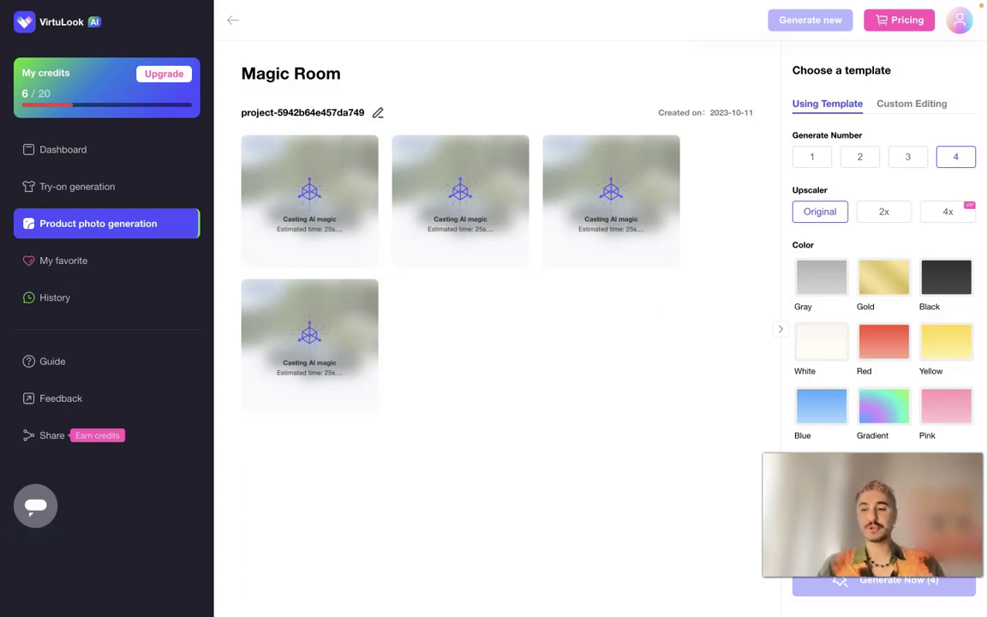